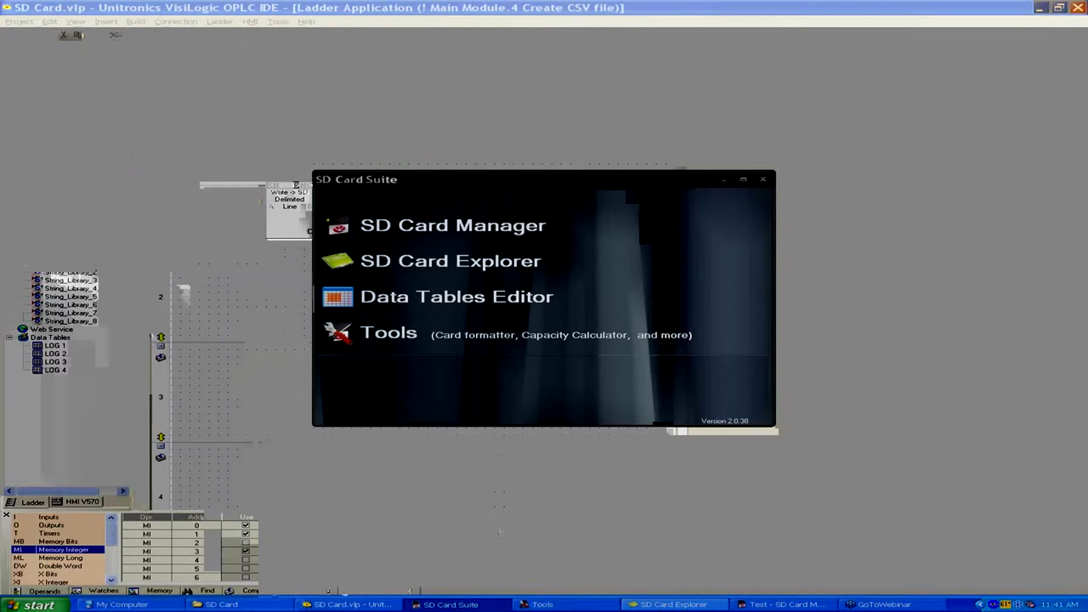
Bring SD Card Explorer forward and open its Serial COM3, 115200-baud communication settings
click(678, 605)
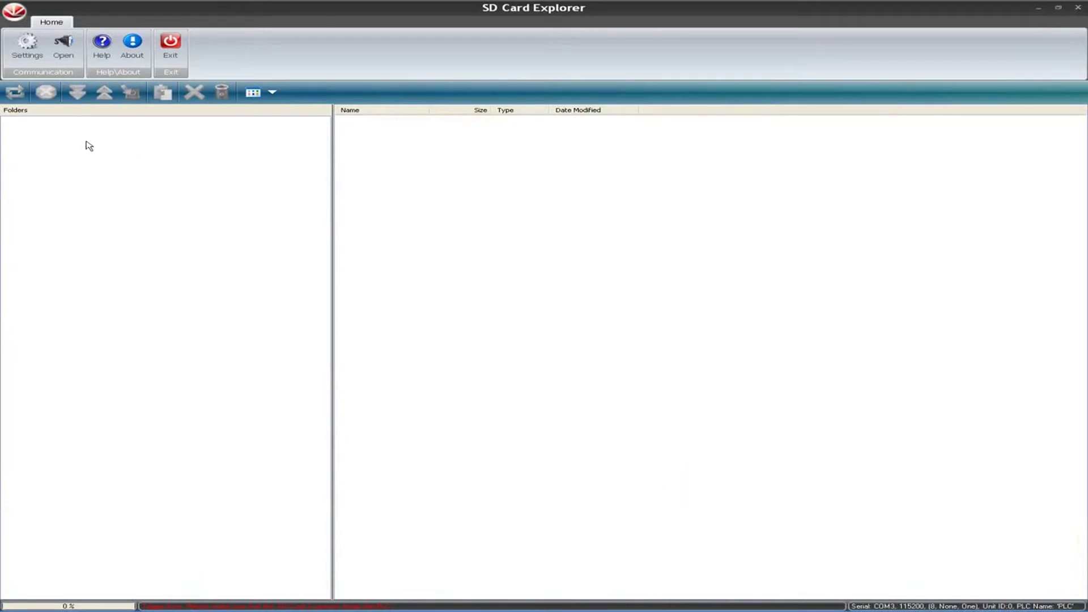
click(19, 63)
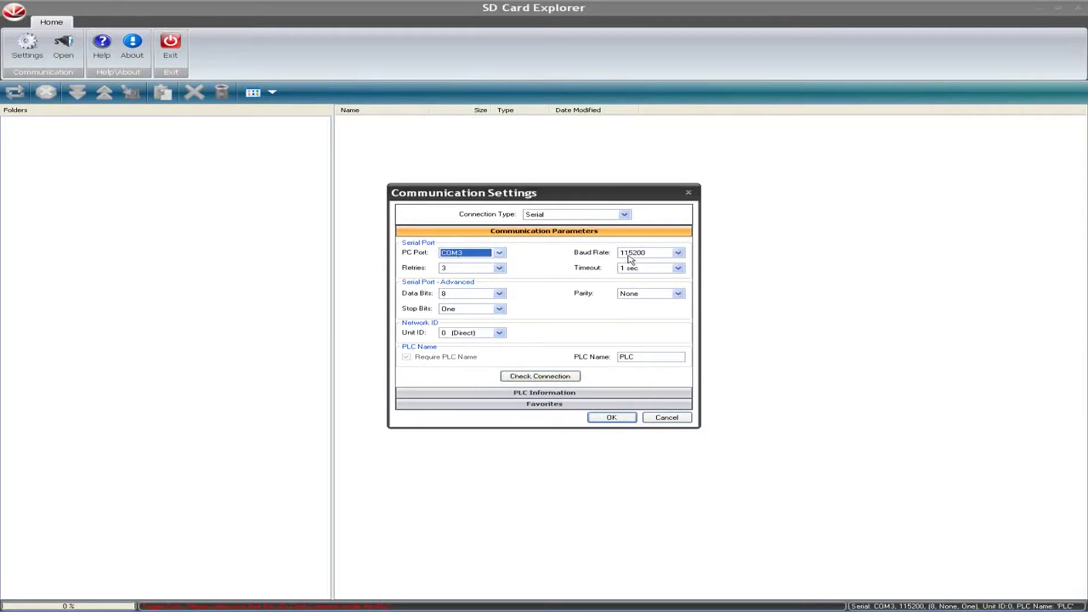
Test the PLC connection, reading model V570-57-T20, and accept the communication settings
double_click(626, 357)
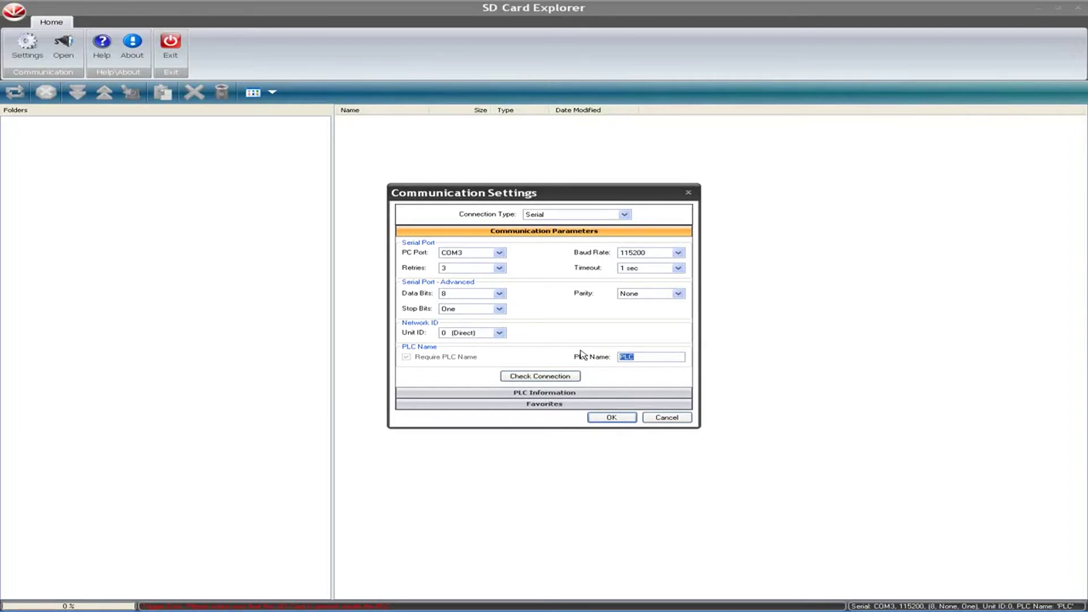
click(570, 376)
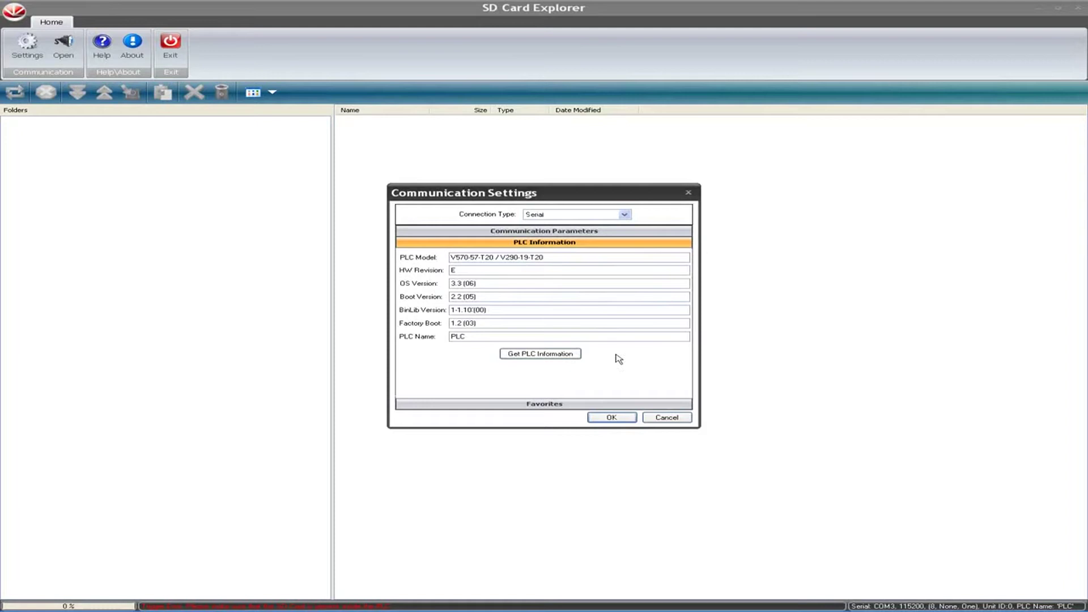
click(617, 421)
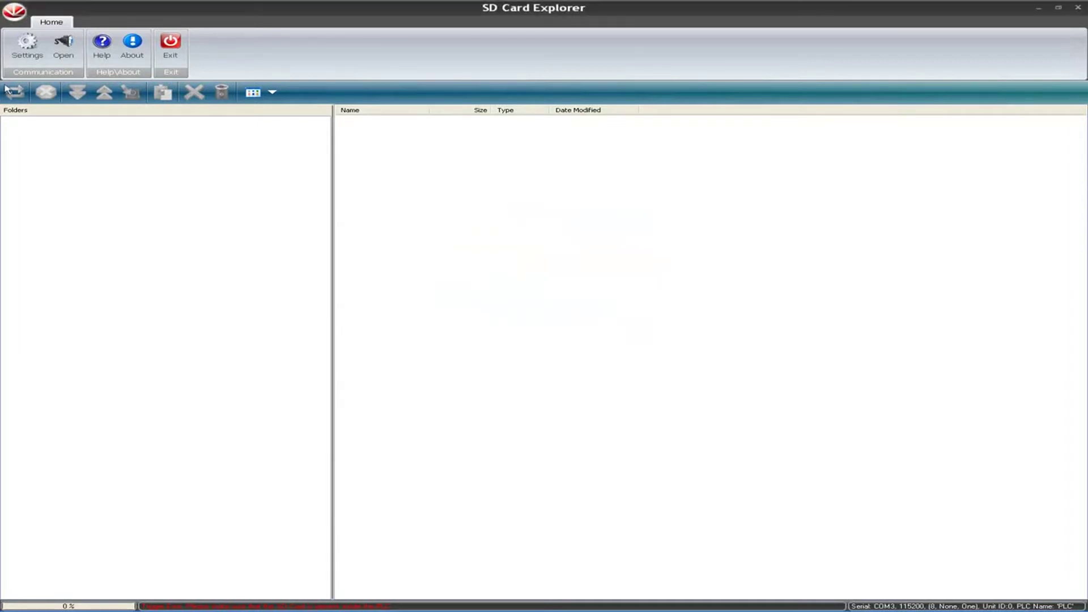
Connect to the SD card, browse folders DT1–DT4, and open DT_00.UDT from DT1
click(64, 51)
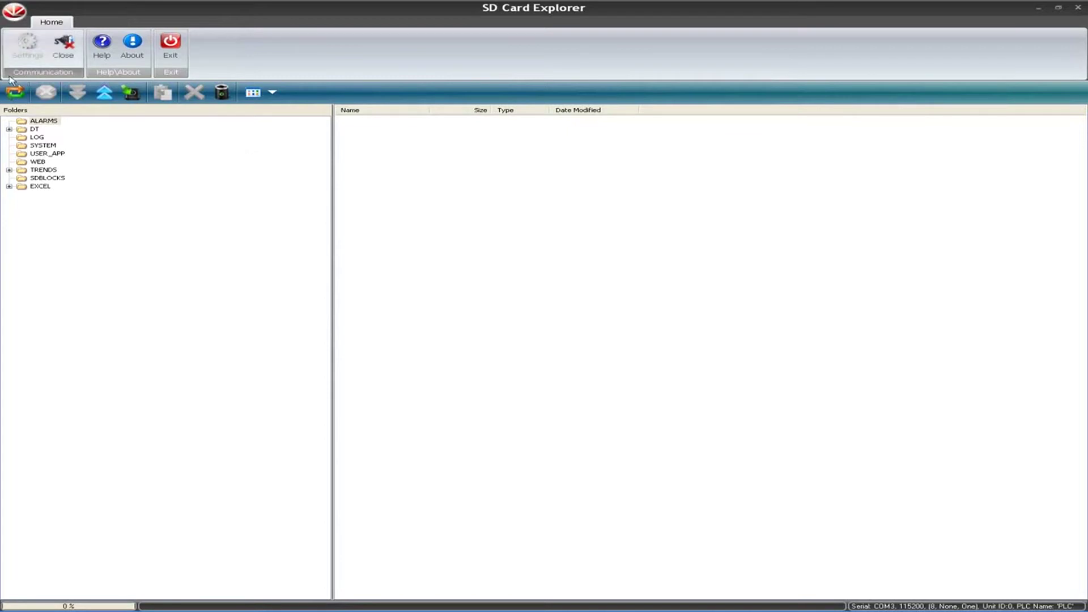
click(9, 129)
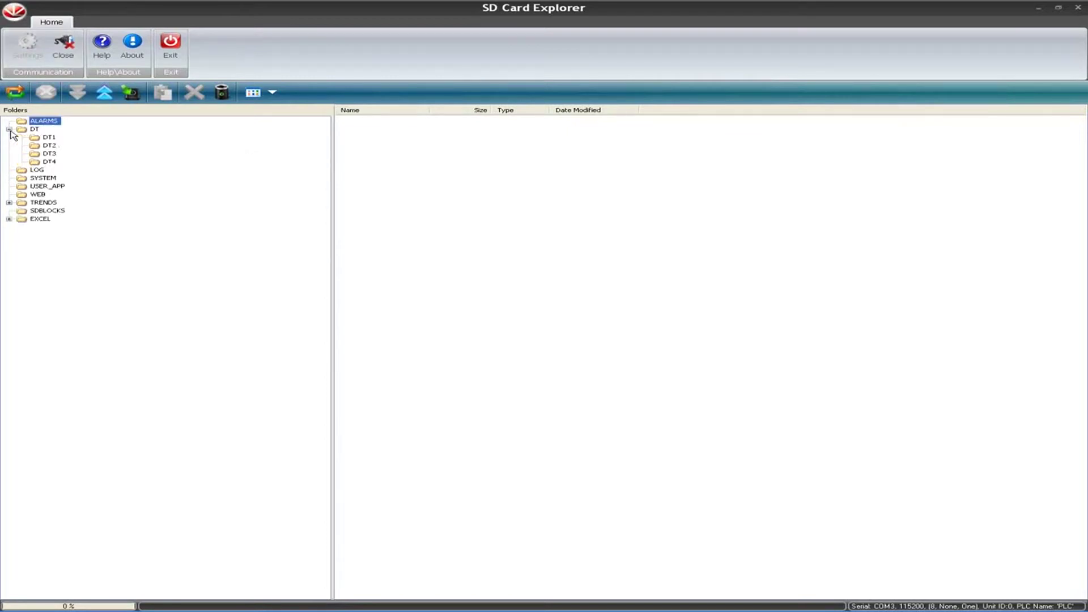
click(44, 138)
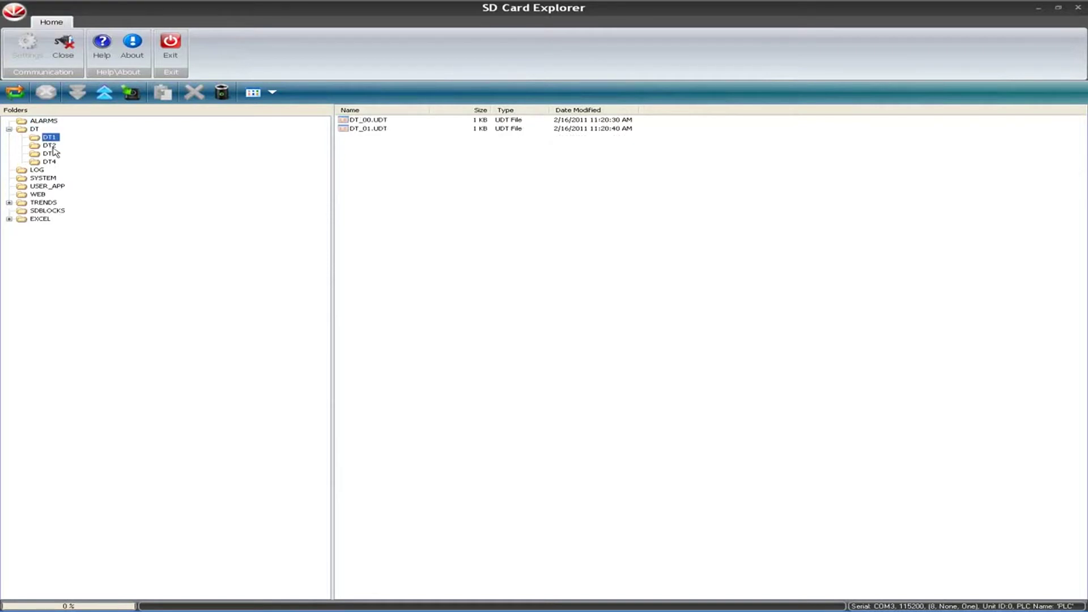
click(51, 147)
click(50, 154)
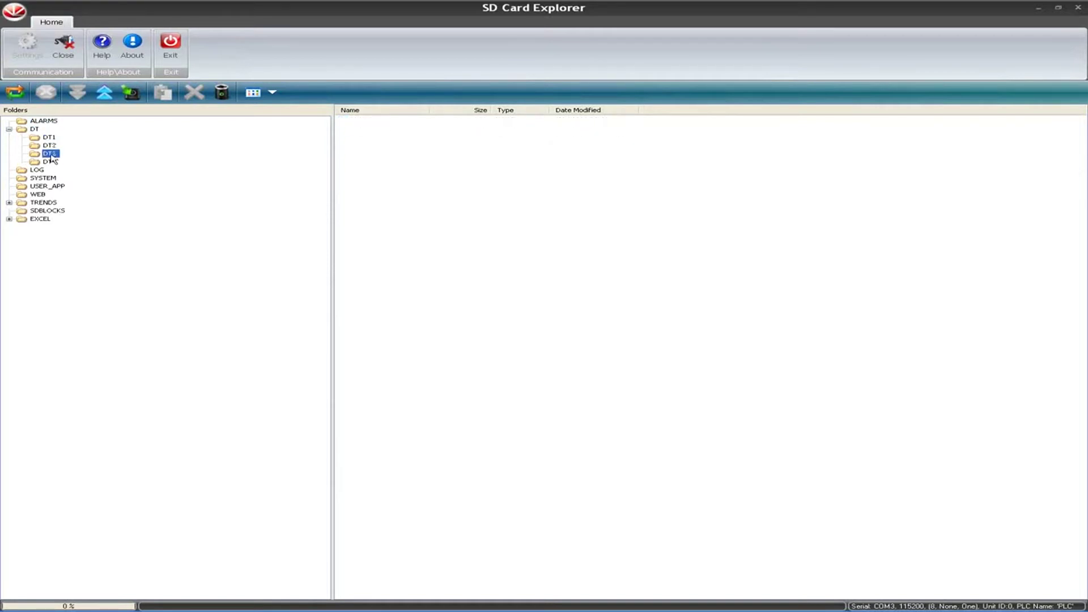
click(50, 162)
click(48, 145)
click(49, 138)
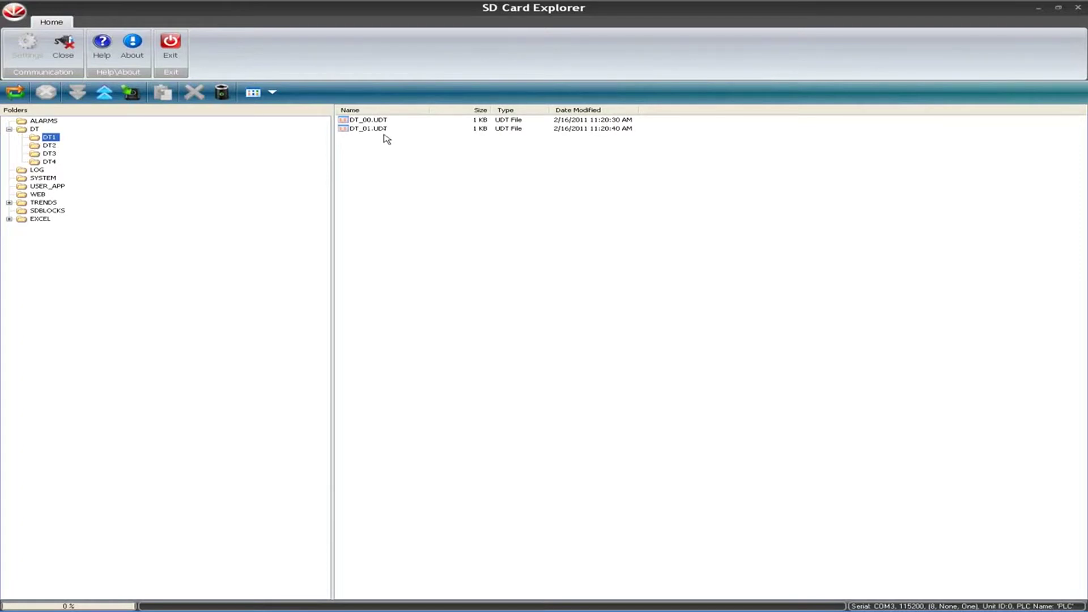
click(363, 121)
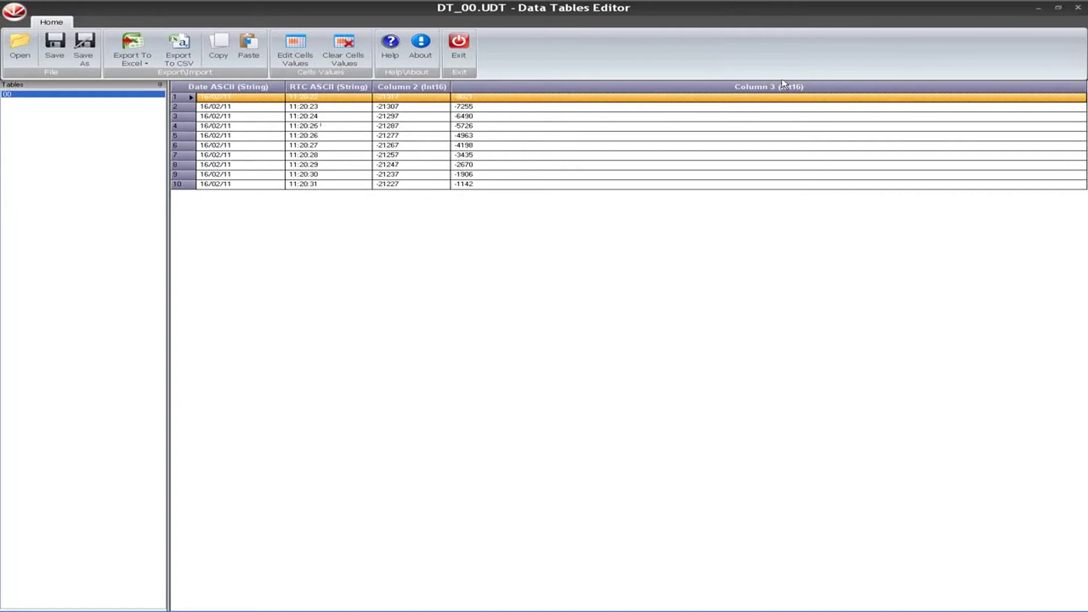
click(1075, 11)
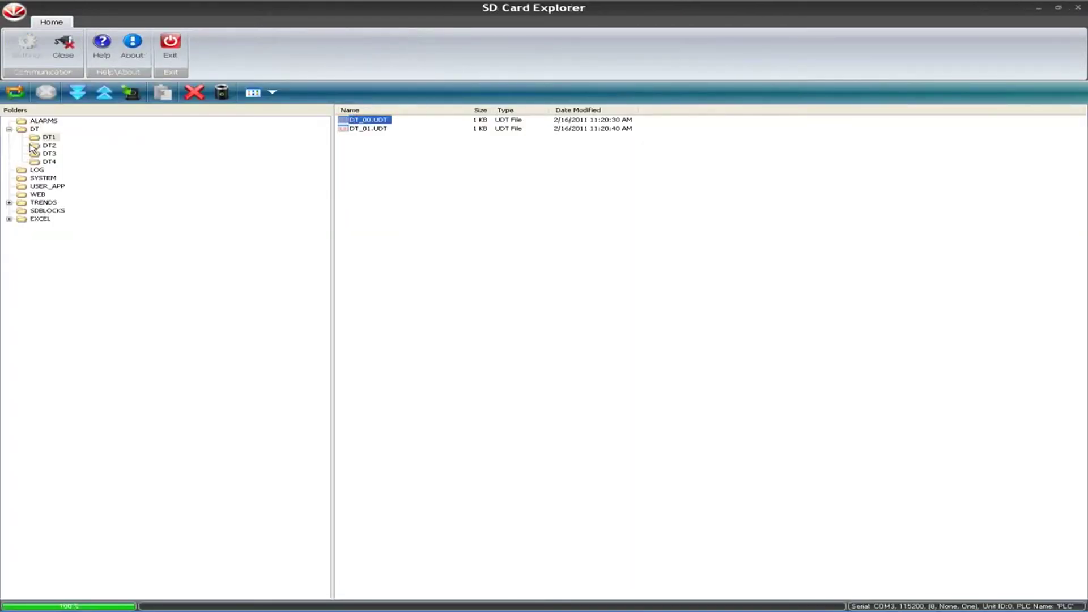
Open APPDT.UDT from the DT2 folder and view its TAG_00, TAG_01 and TAG_02 tables
click(48, 146)
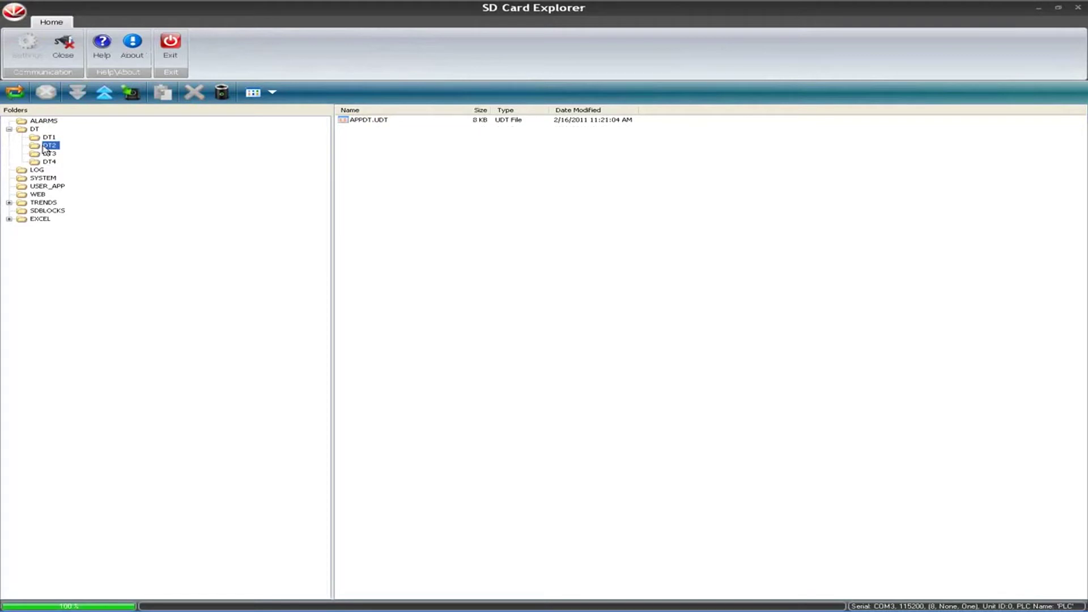
click(368, 126)
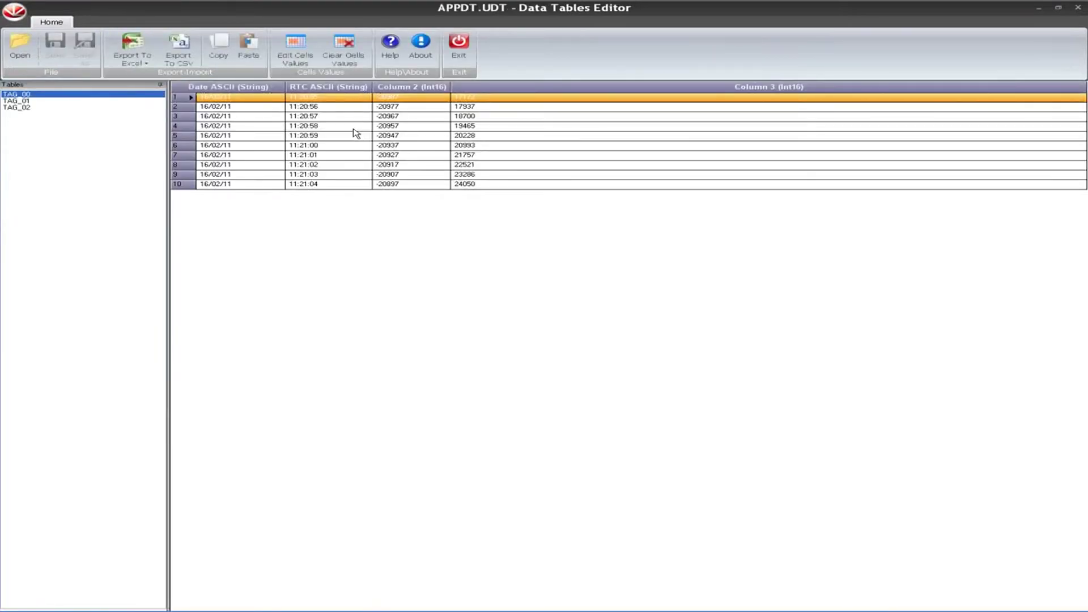
click(80, 108)
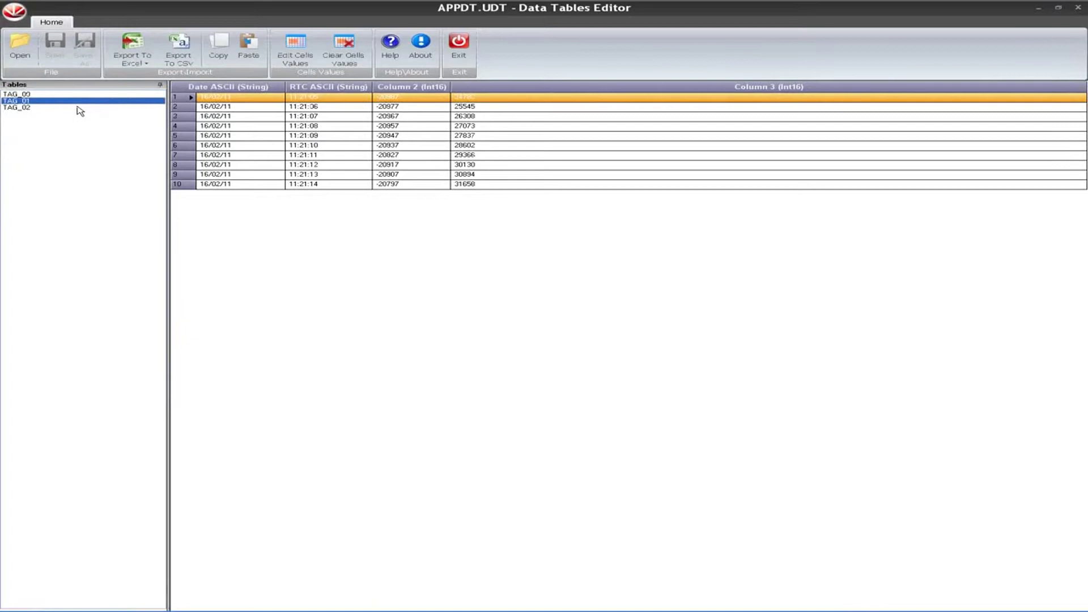
click(78, 107)
click(71, 94)
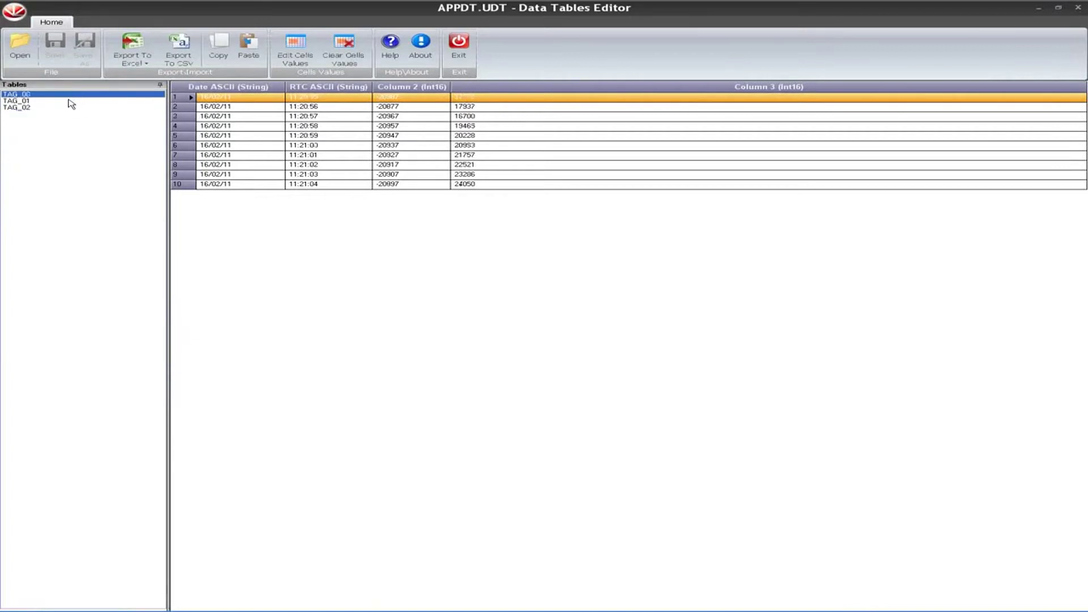
click(69, 101)
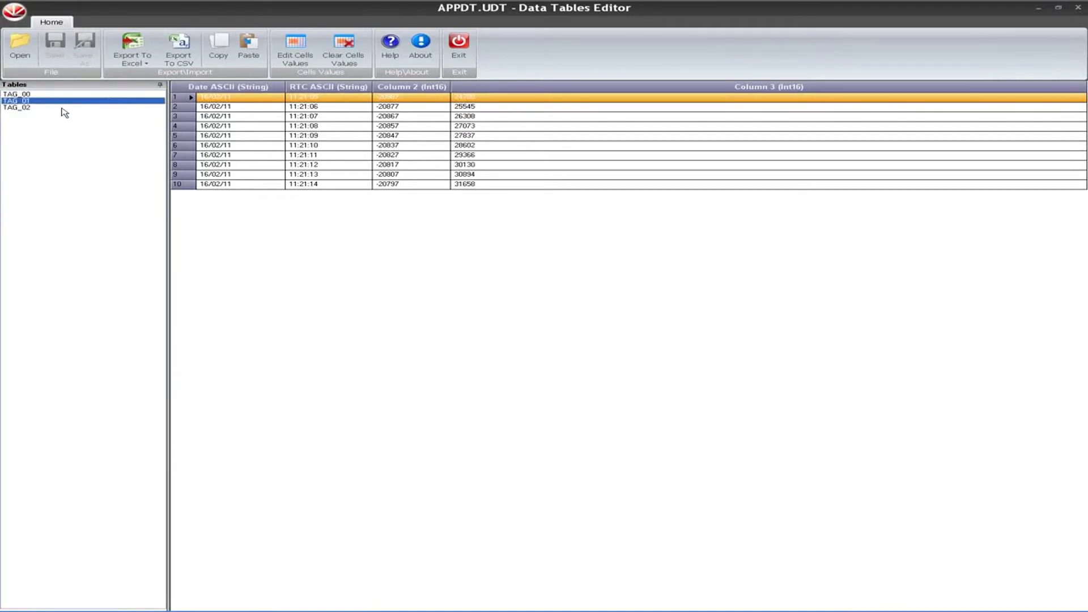
click(62, 108)
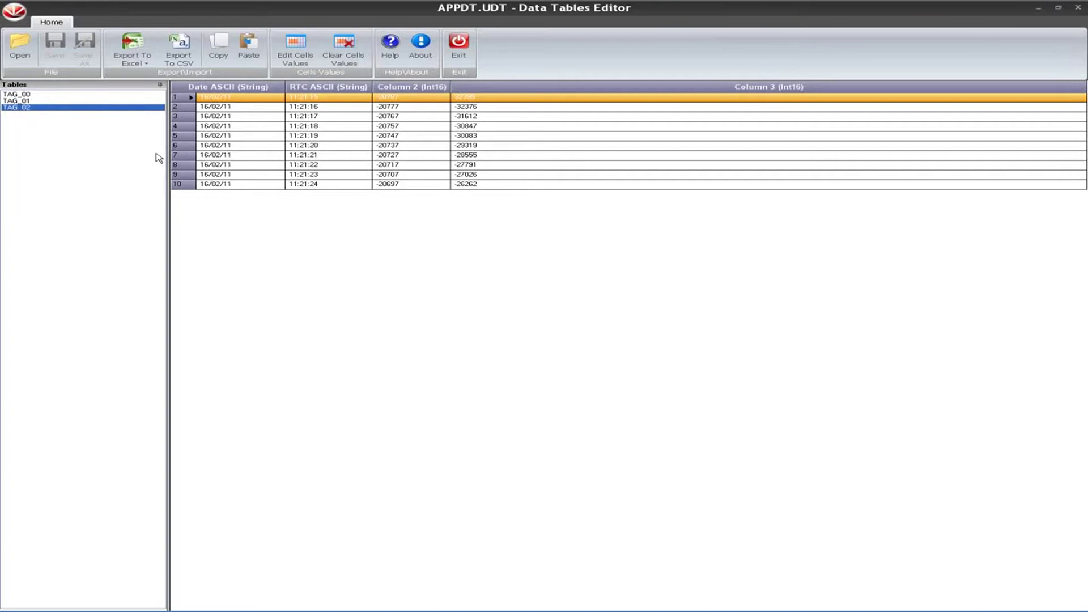
Recheck the TAG_00, TAG_01 and TAG_02 tables, then close Data Tables Editor
click(45, 101)
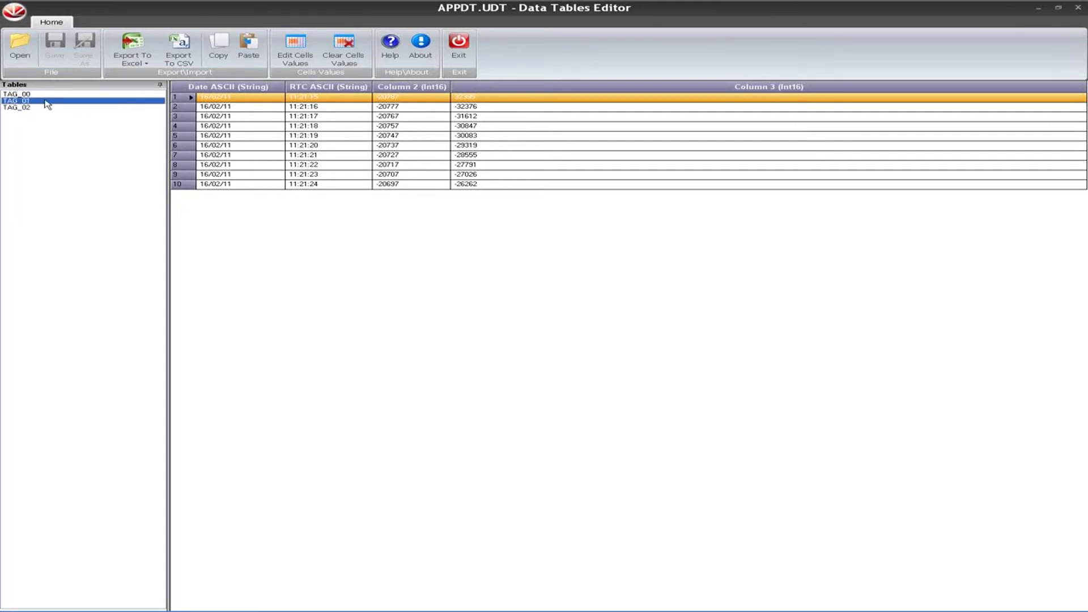
click(48, 101)
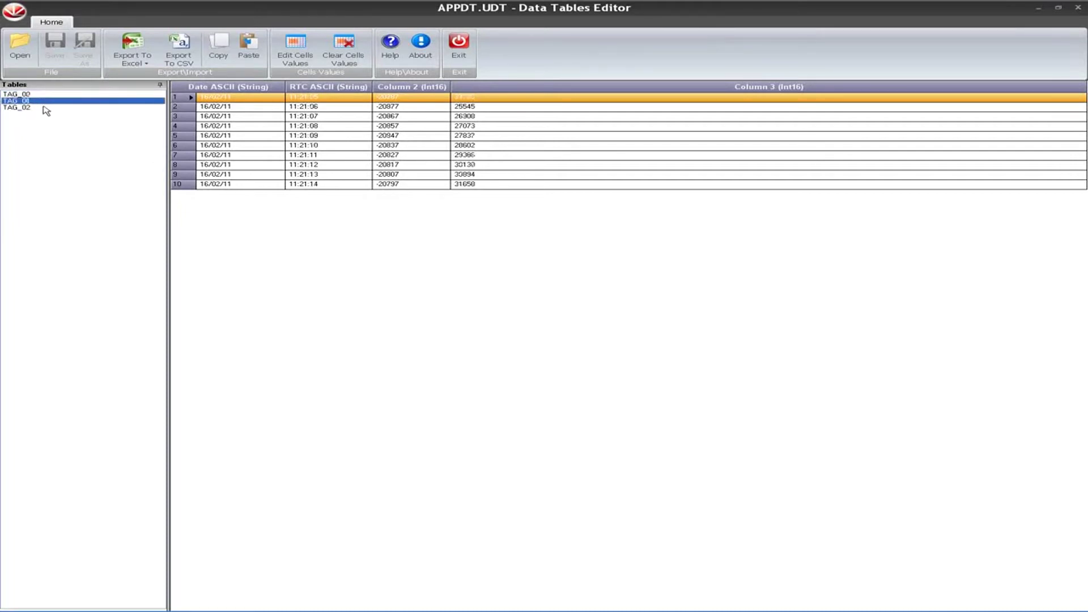
click(46, 110)
click(47, 102)
click(48, 94)
click(45, 102)
click(47, 111)
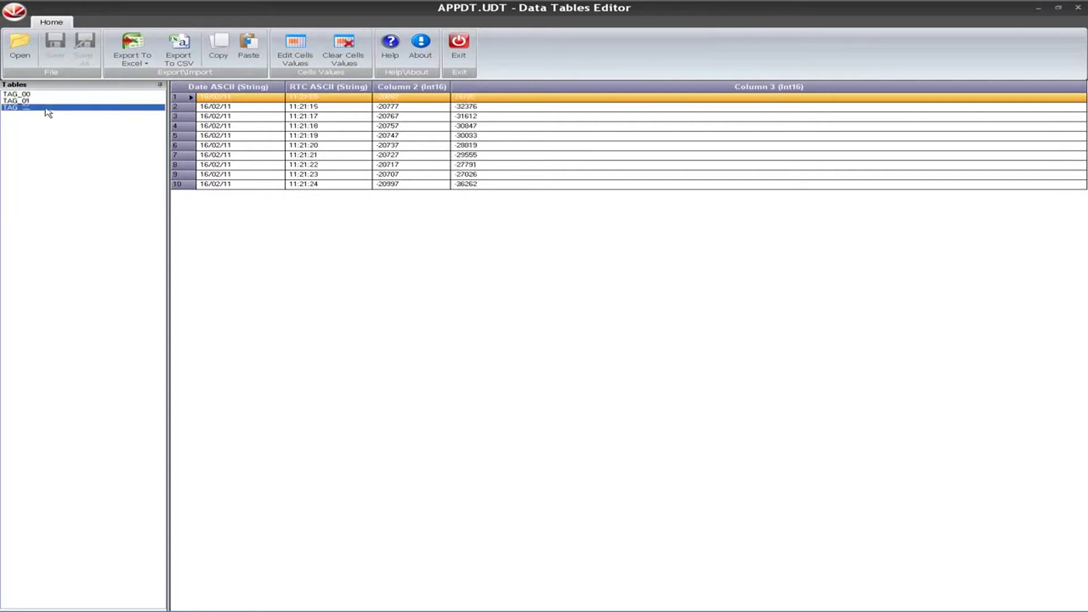
click(1074, 8)
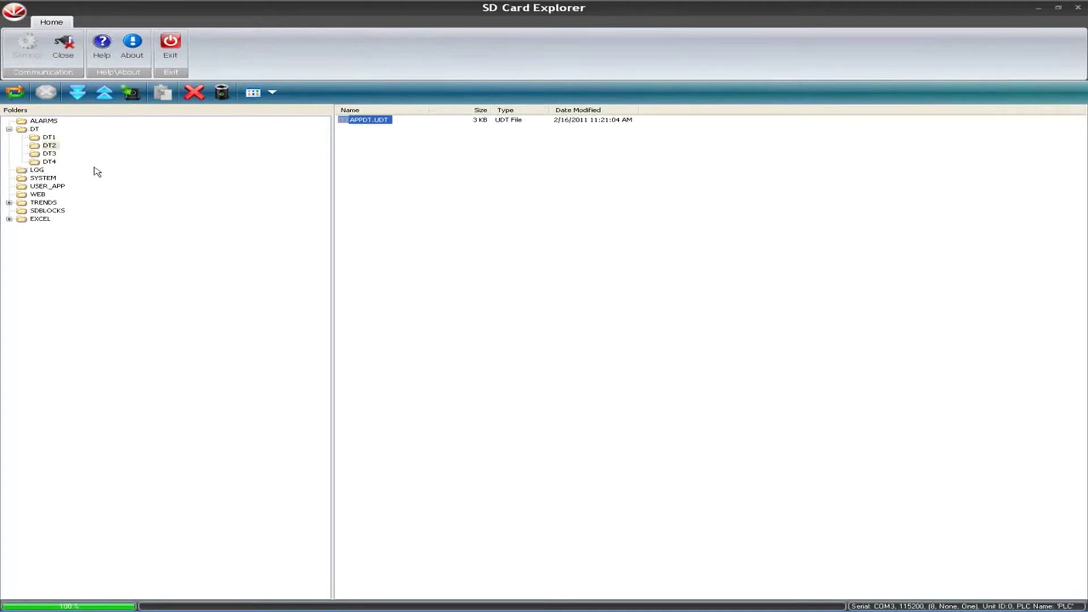
Open LOG4.CSV from the EXCEL\EXCEL1 folder in Excel
click(10, 219)
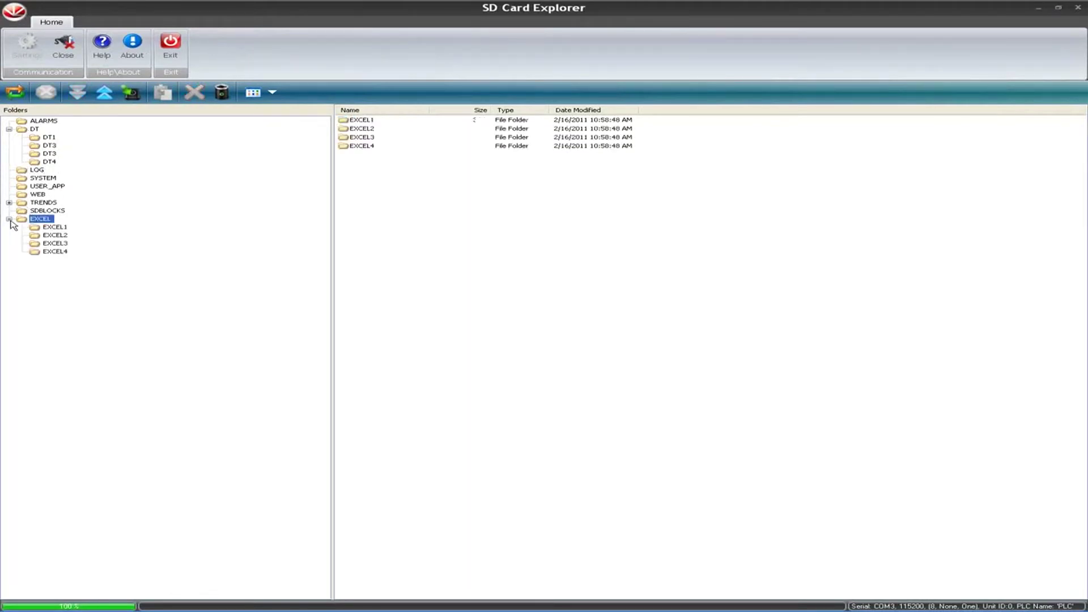
click(51, 228)
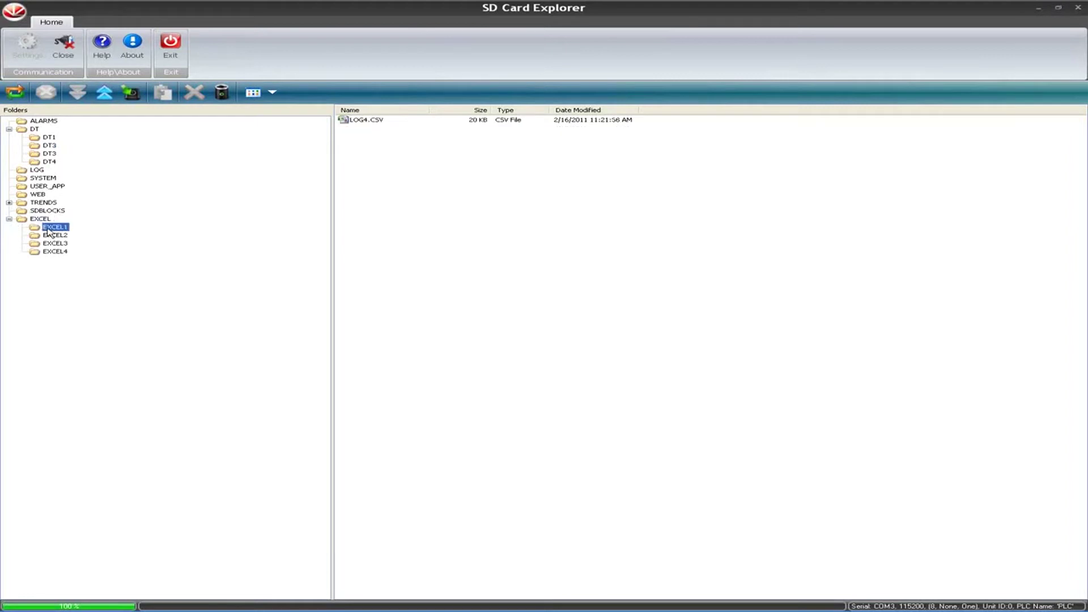
double_click(359, 120)
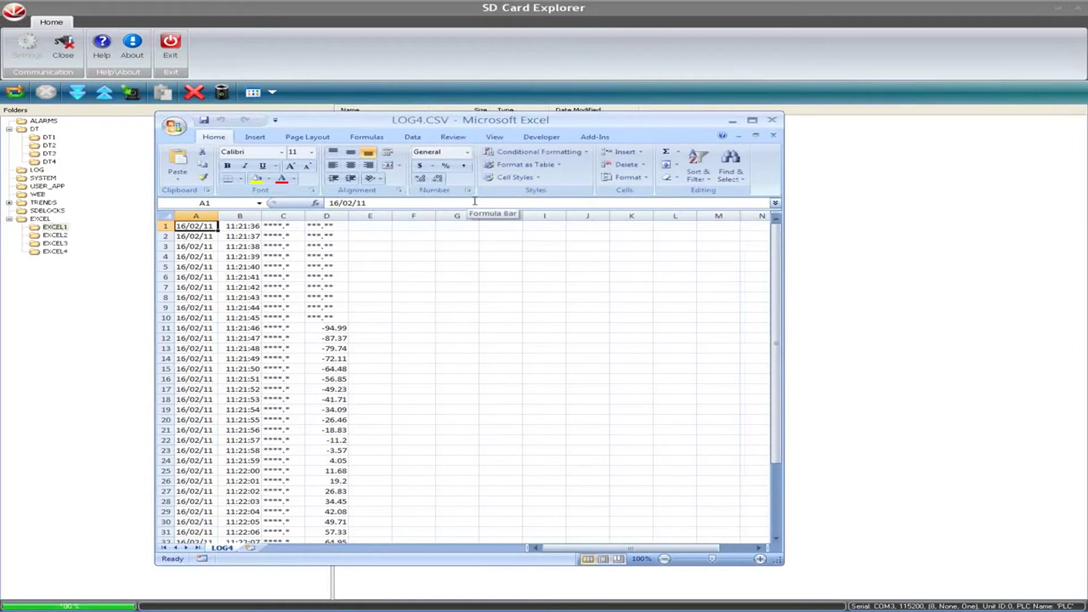
Widen column C to read the logged values, then close Excel without saving LOG4.CSV
drag(305, 216, 411, 216)
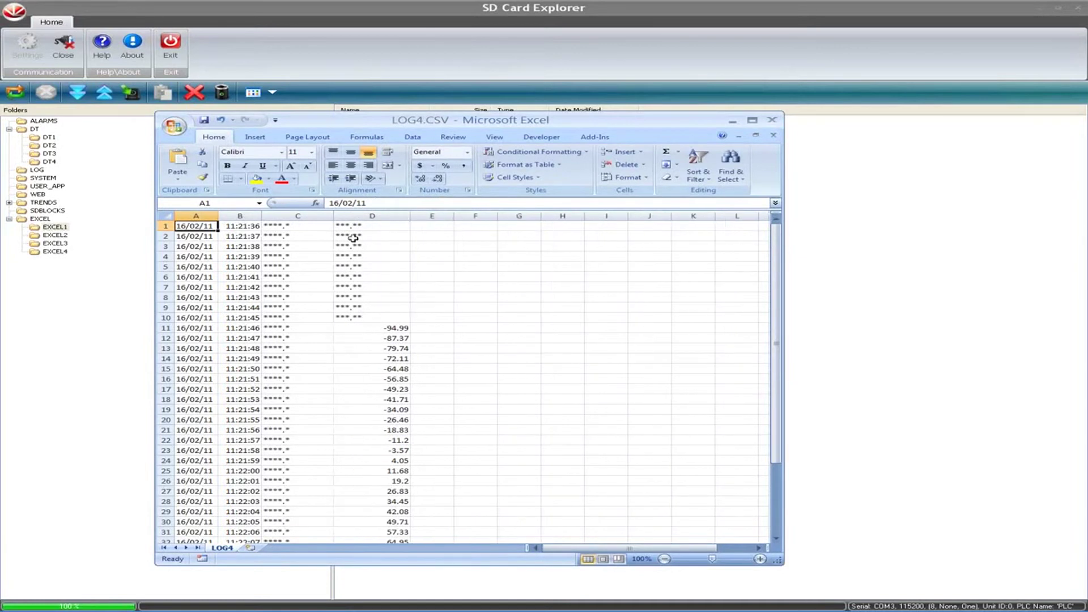
click(289, 235)
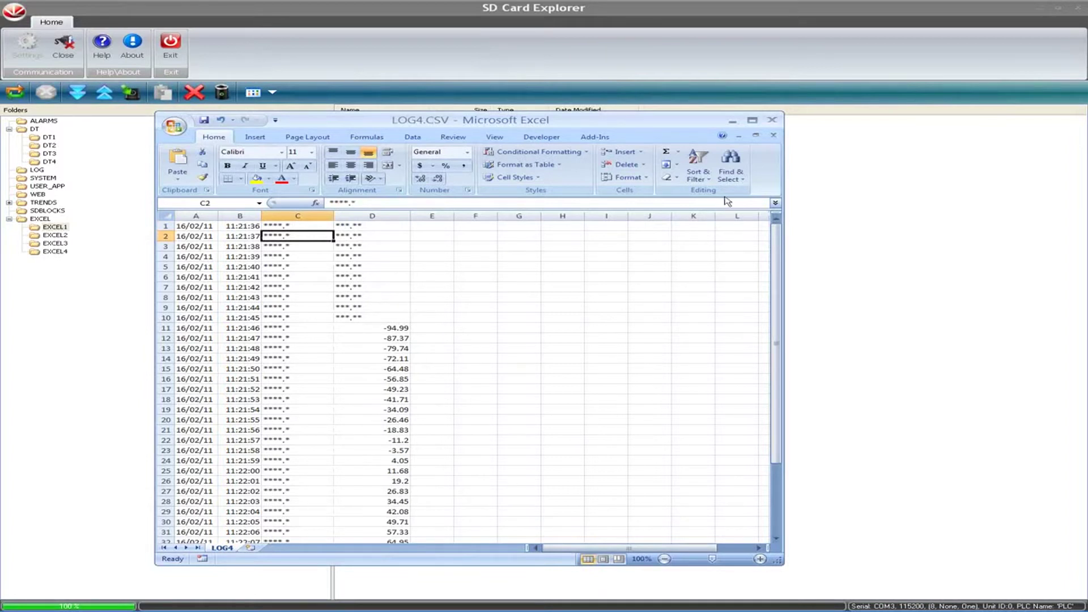
click(772, 122)
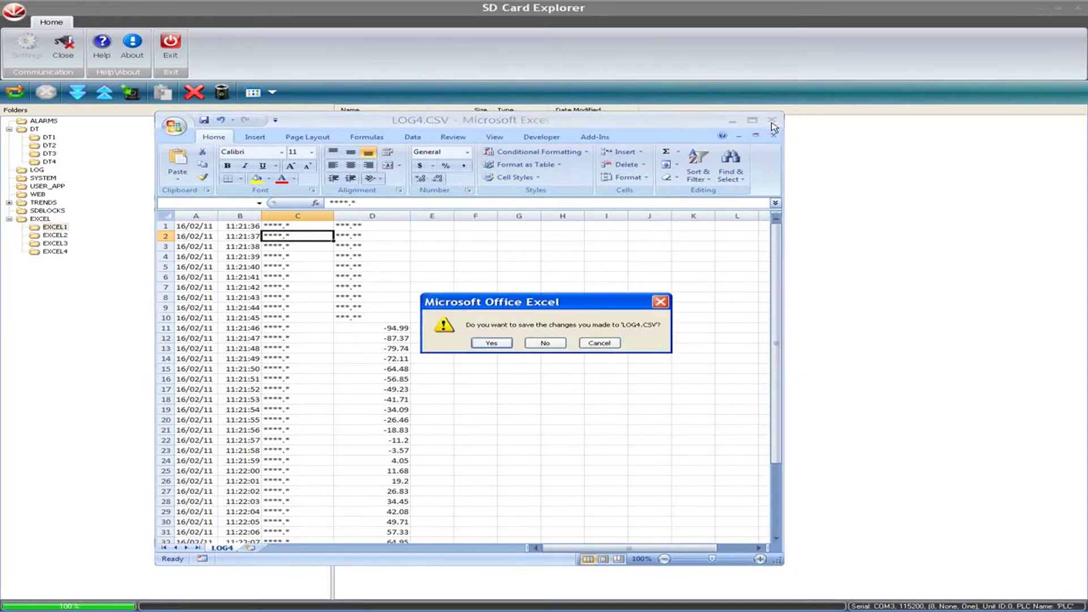
click(544, 344)
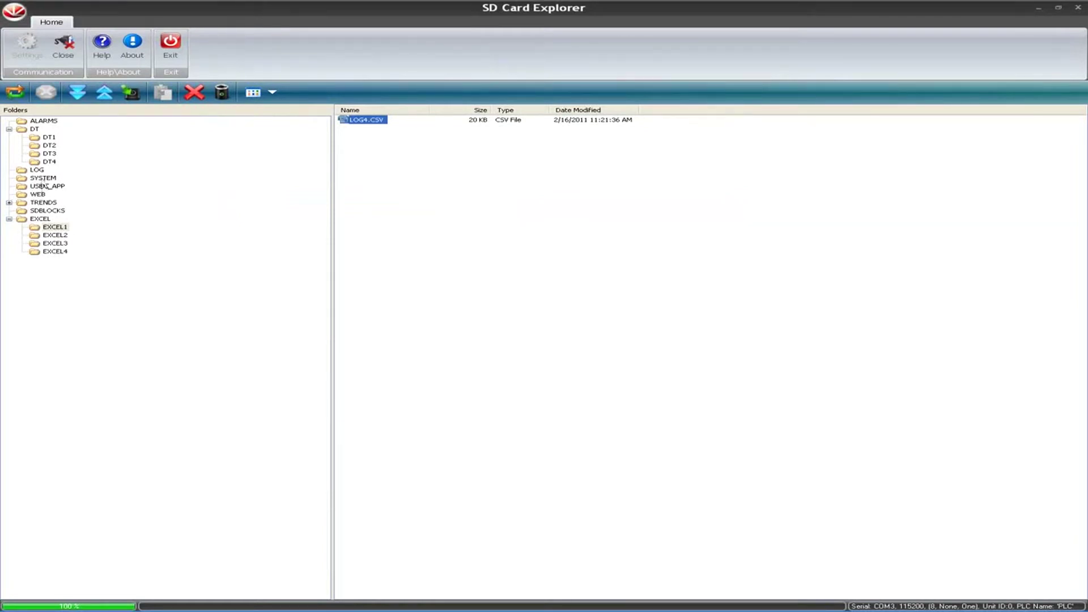
Select UNILOG.ULG in the LOG folder, then show the empty ALARMS folder
click(37, 171)
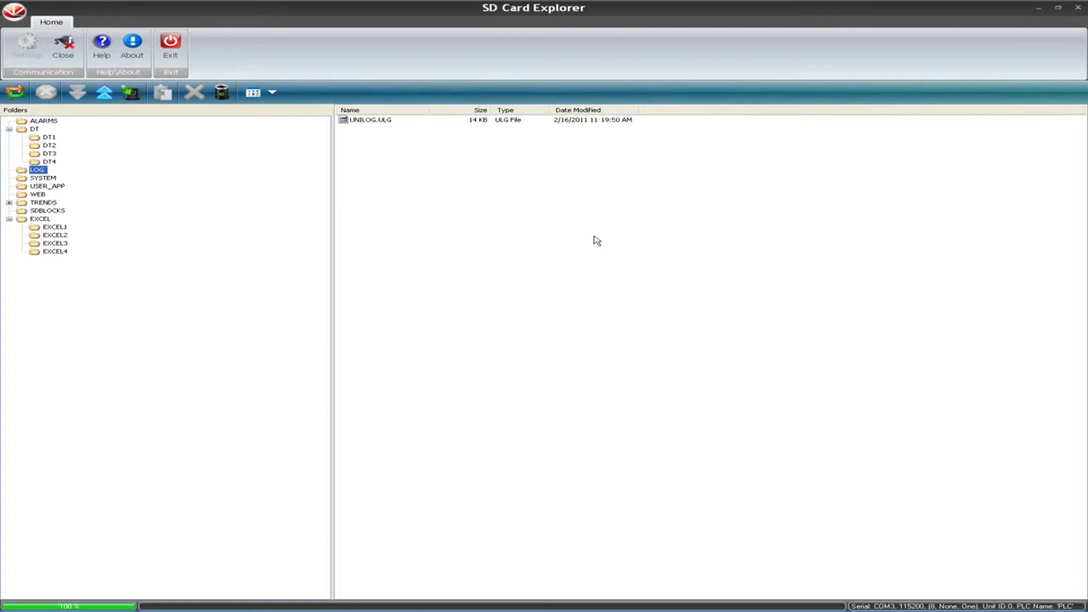
click(378, 125)
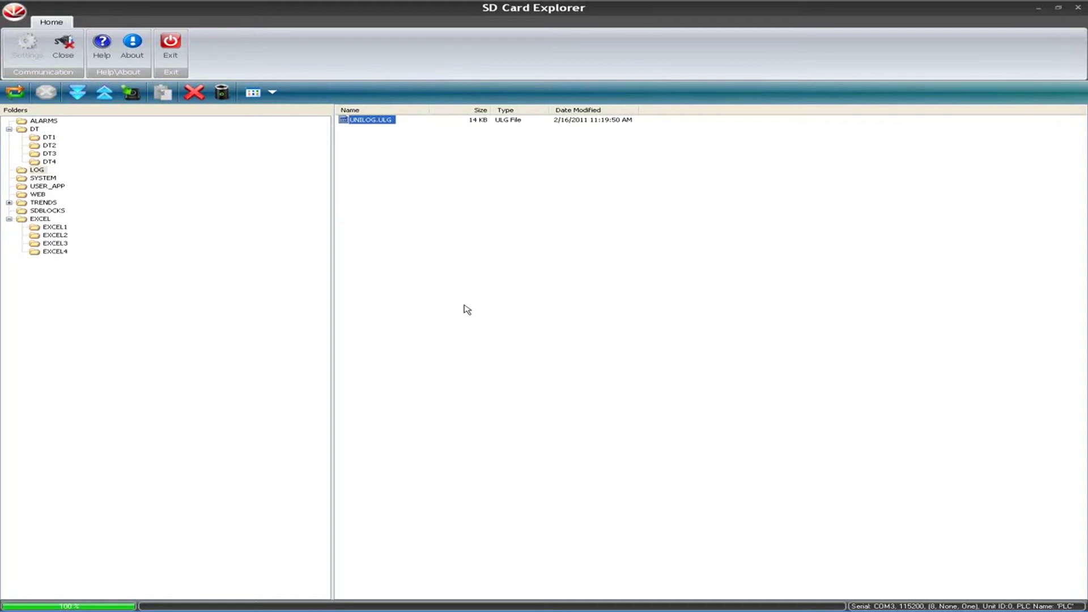
click(40, 122)
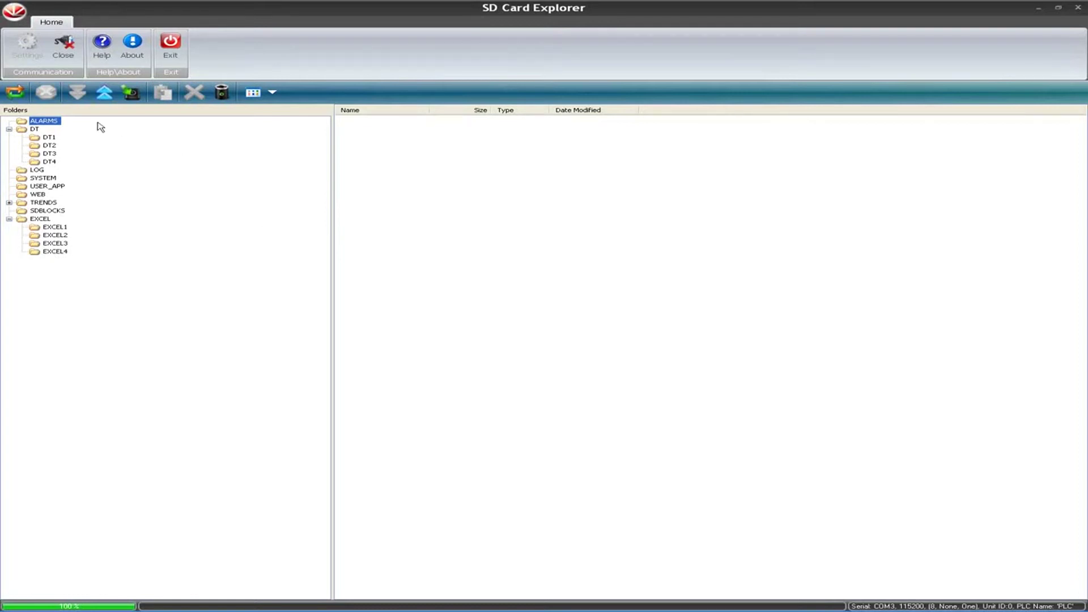
click(135, 100)
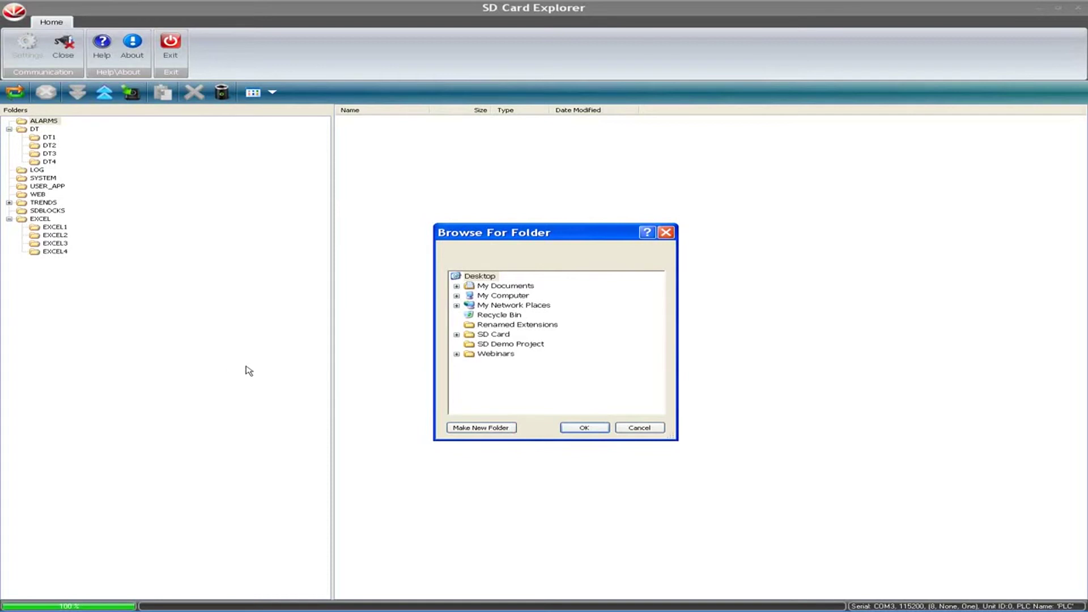
click(650, 428)
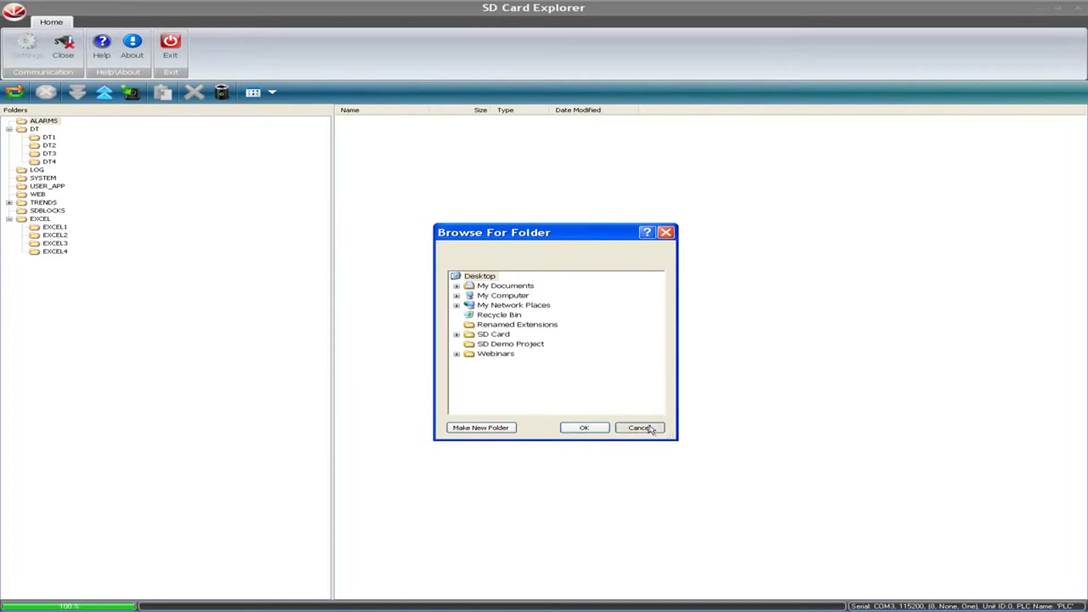
click(650, 429)
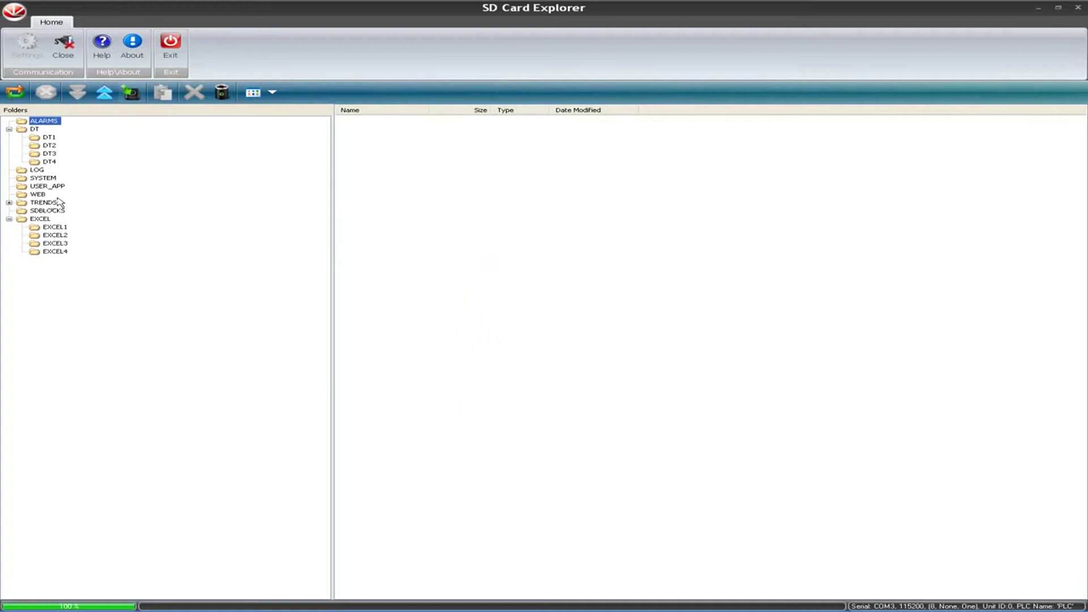
Refresh the DT1 folder listing and select DT_00.UDT
click(34, 139)
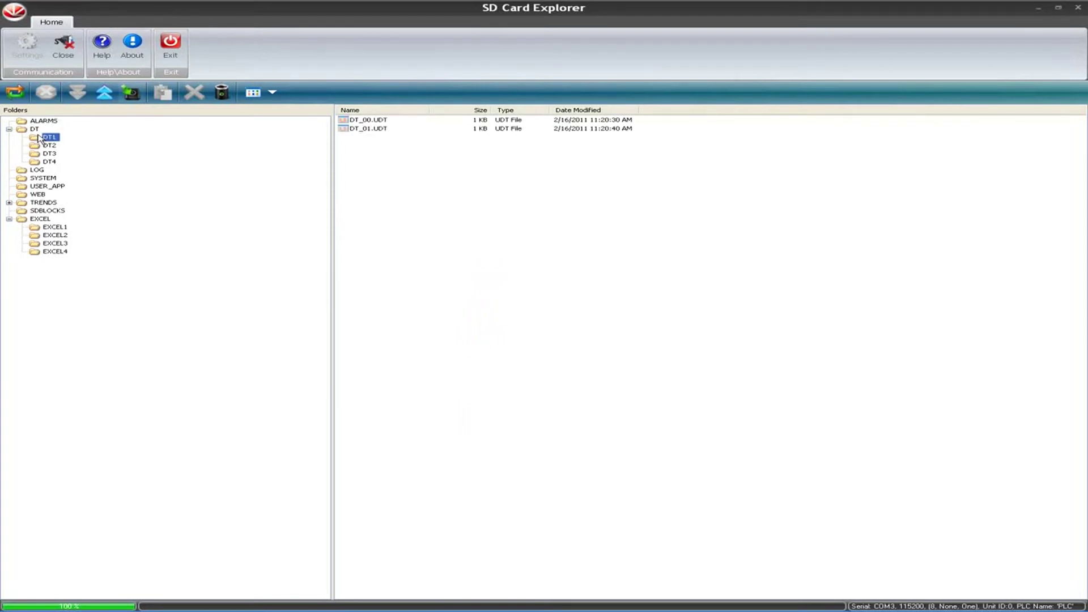
click(14, 94)
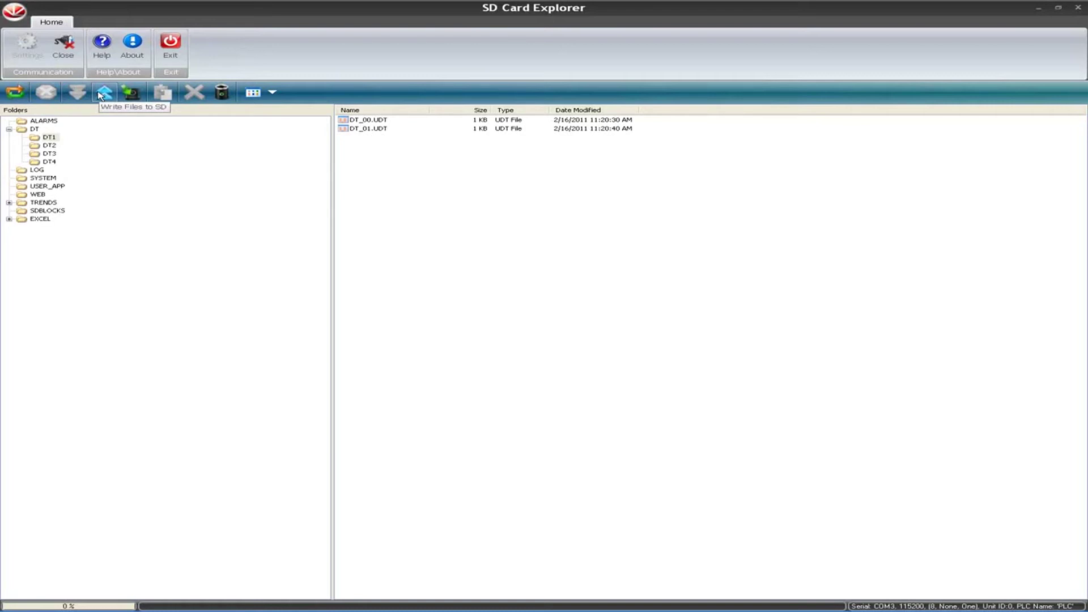
click(368, 120)
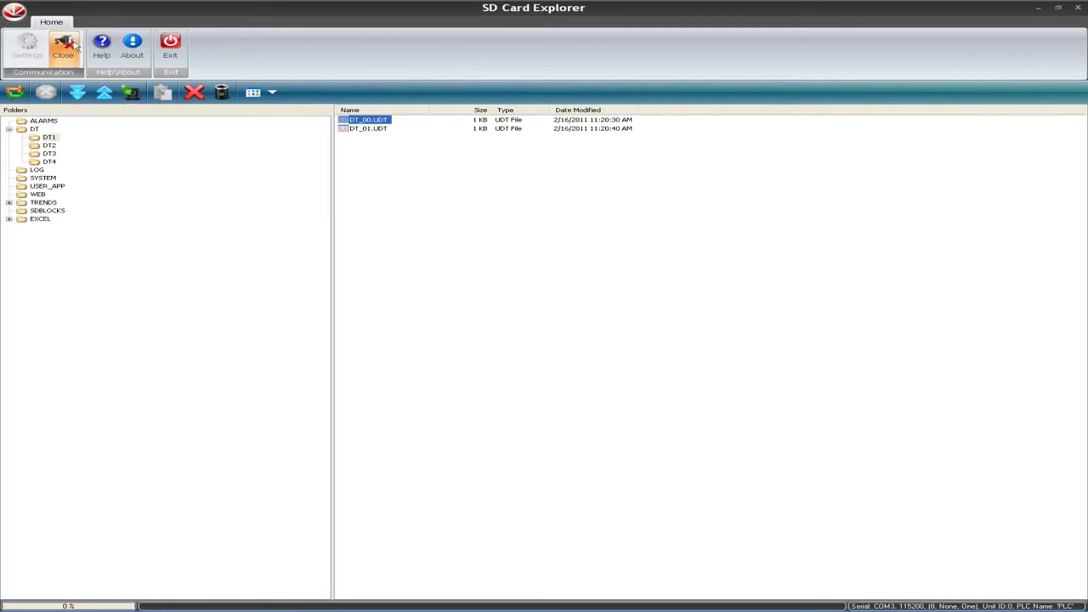
Disconnect from the SD card and switch to the Test project in SD Card Manager
click(74, 44)
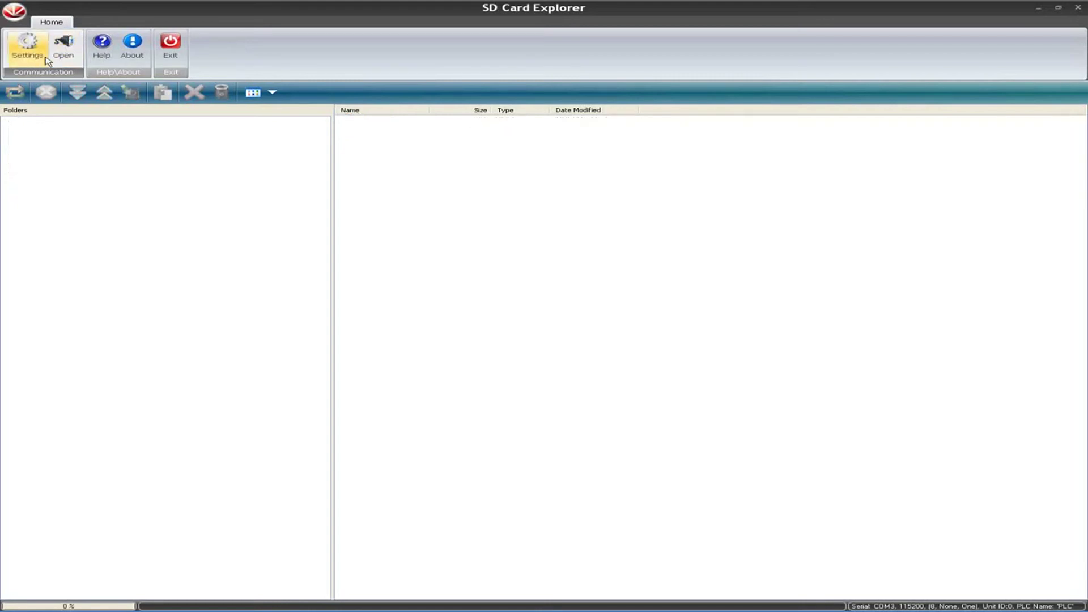
key(super)
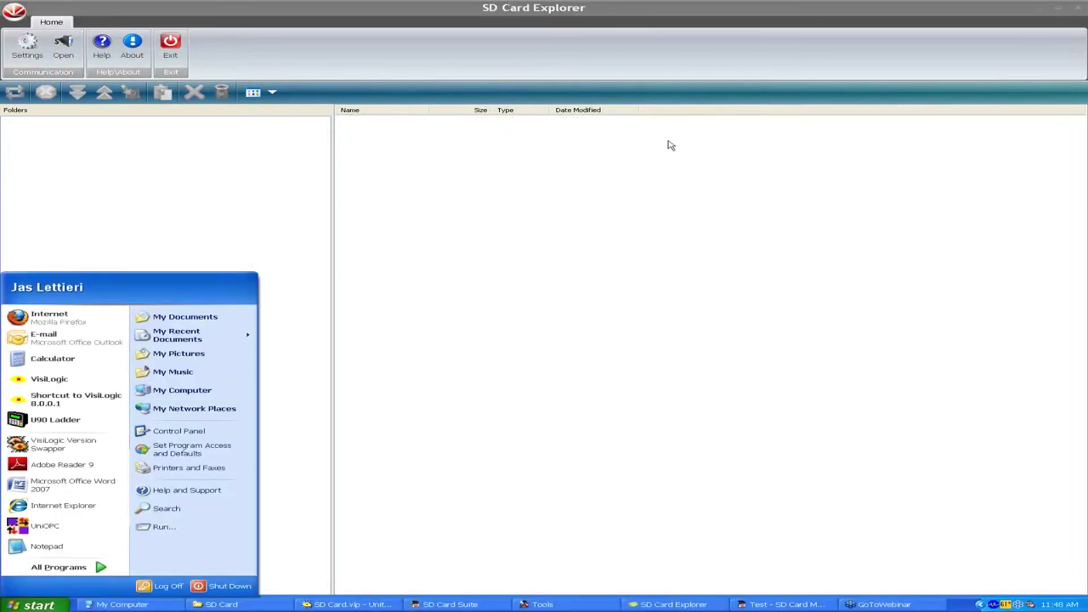
click(793, 606)
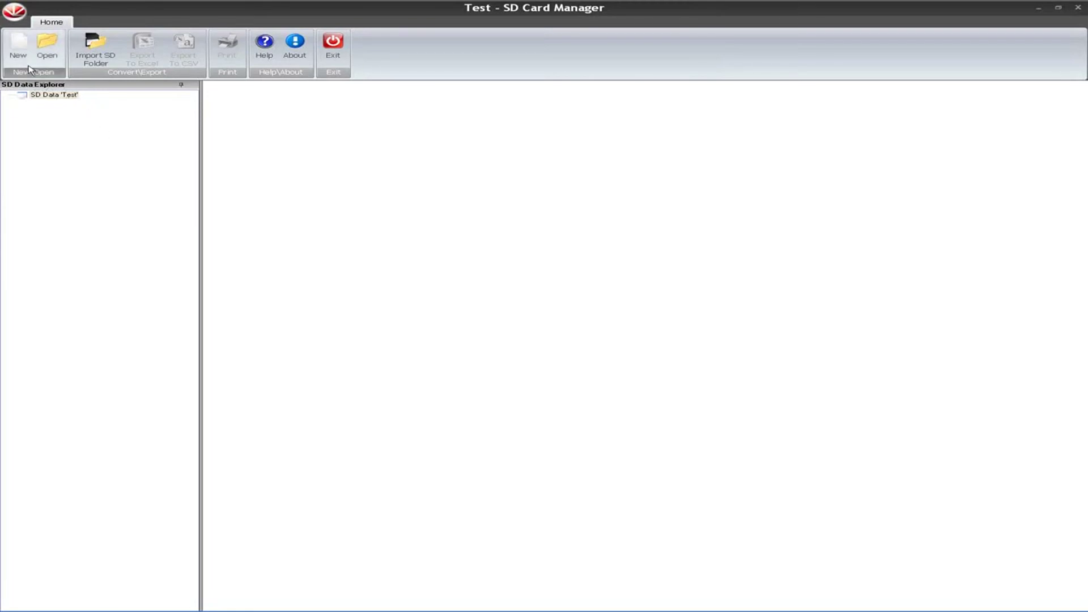
Start a new SD data project and confirm it with the name 'Webinar'
click(18, 45)
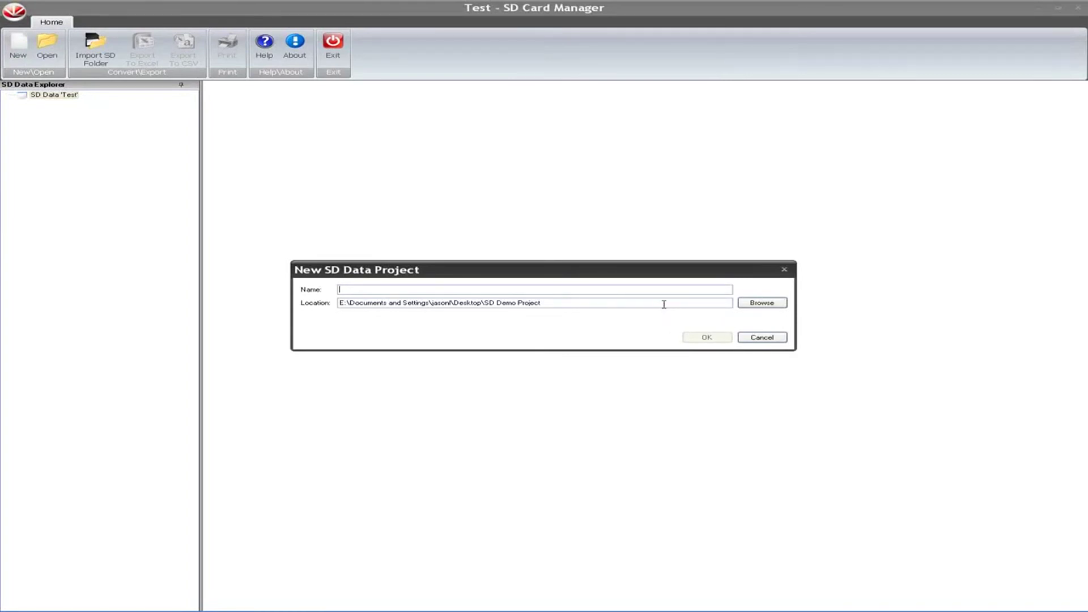
text(Webinar)
click(718, 335)
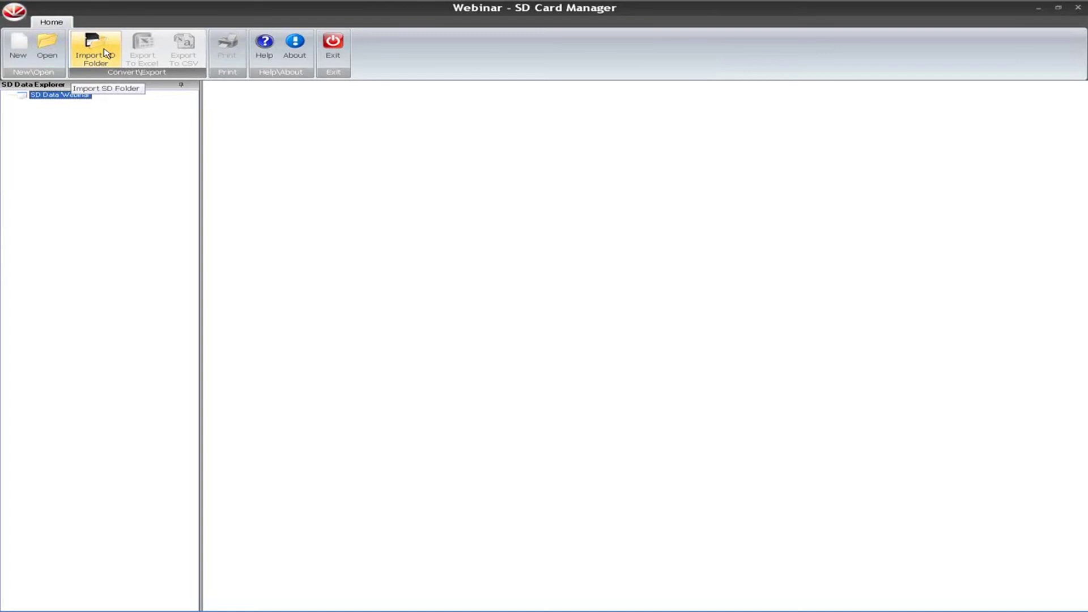
Select the Desktop 'SD Card' folder as the local folder to import
click(103, 53)
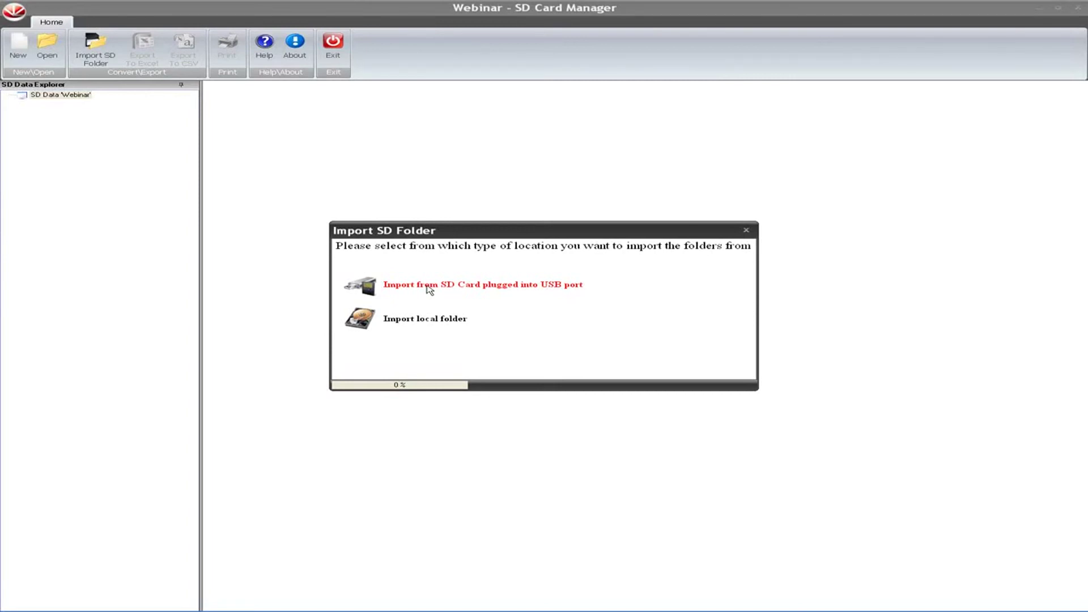
click(428, 321)
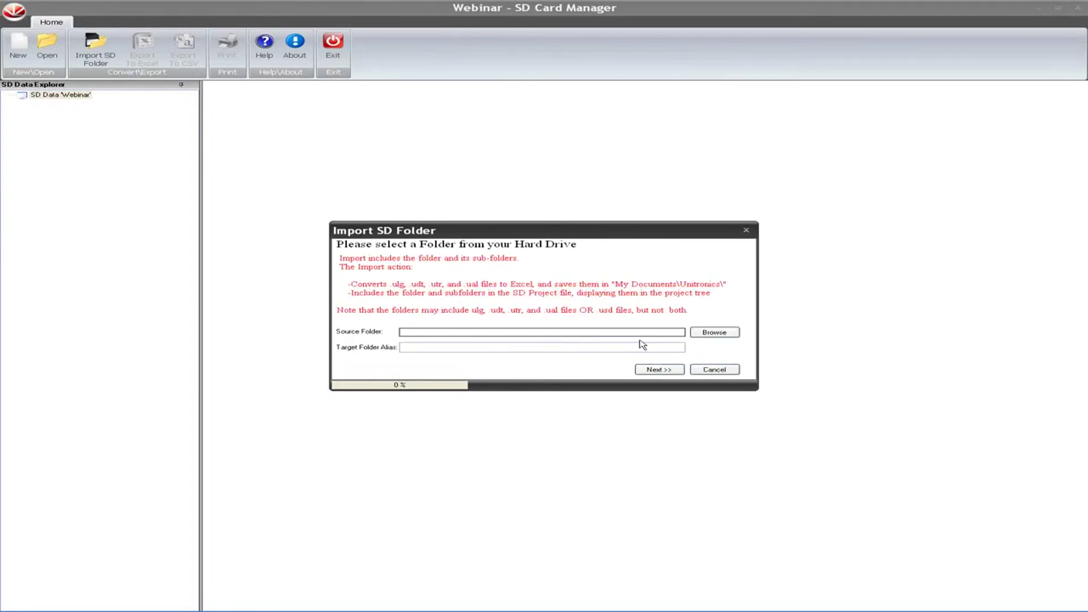
click(724, 335)
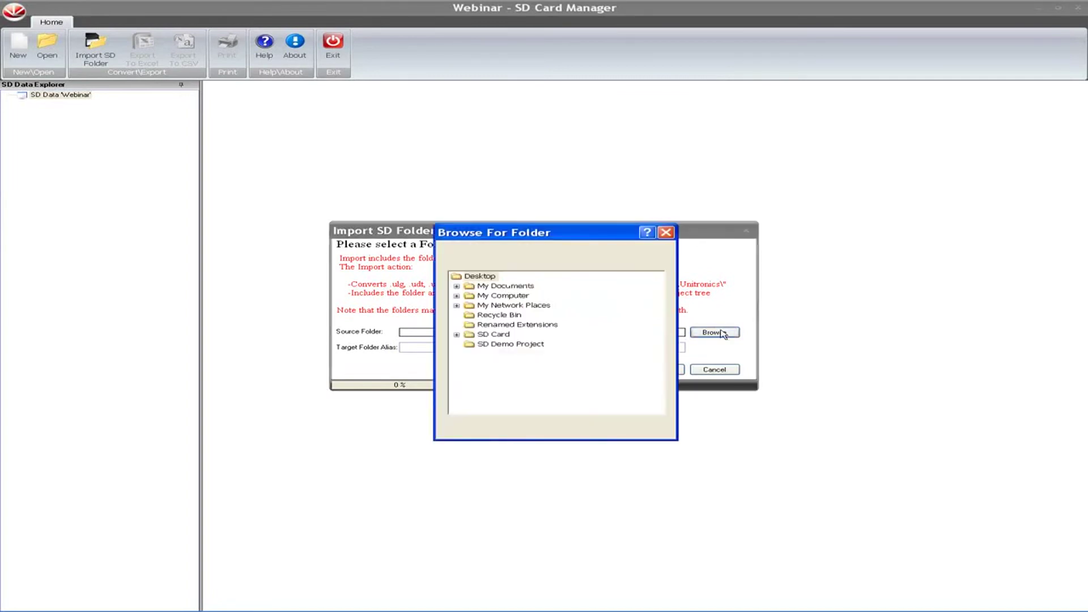
double_click(497, 335)
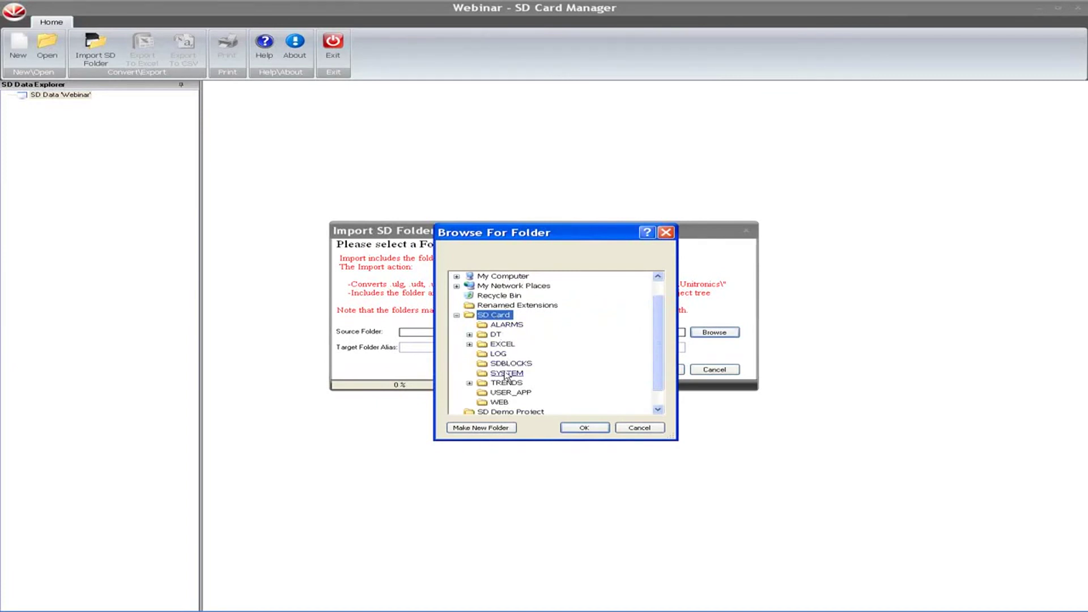
click(570, 429)
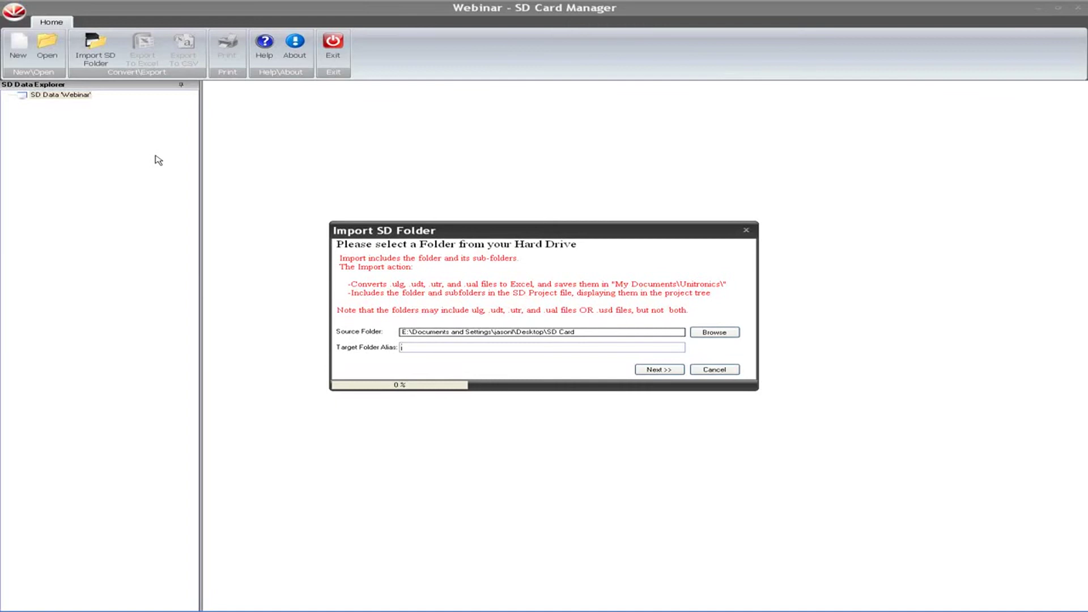
Import it under the alias 'Webinar SD' and close the converted-files window
text(Webinar SD)
click(675, 370)
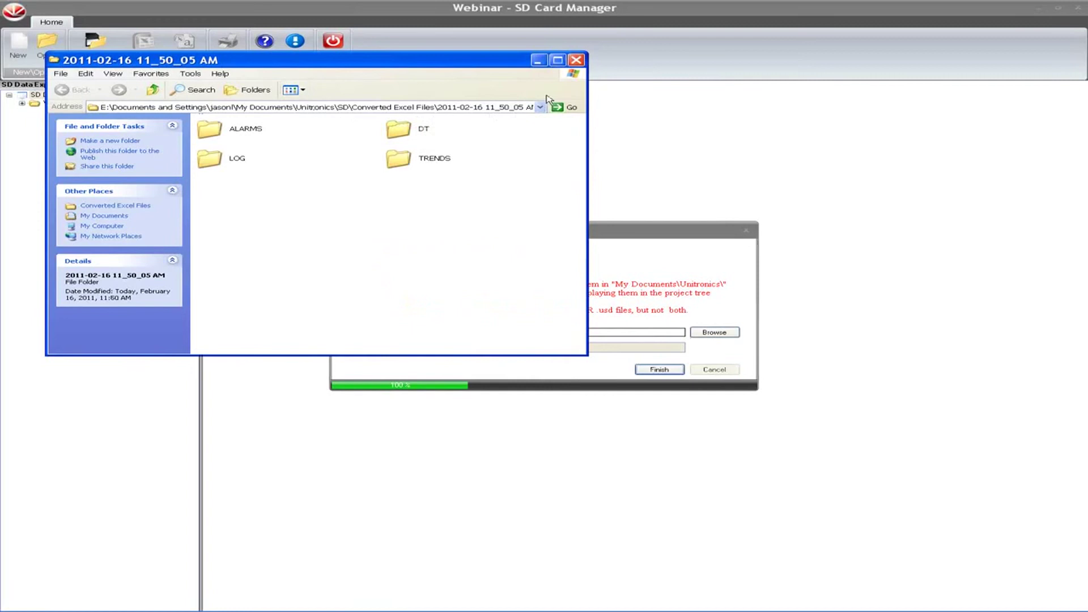
click(576, 60)
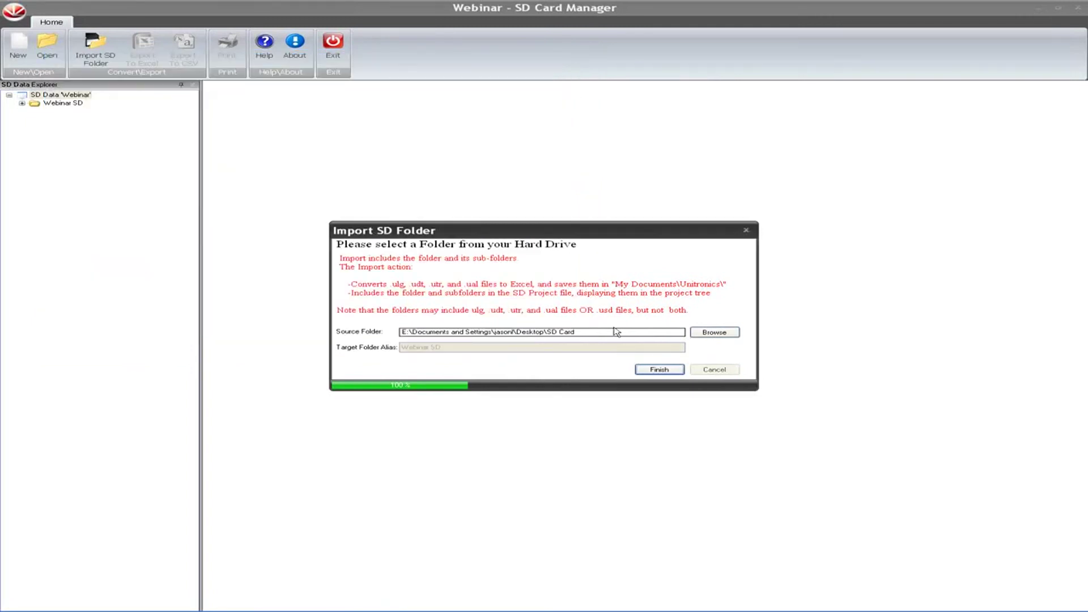
Finish the import and open the PLC - LOG 2 data table under Webinar SD > DT > DT1
click(672, 371)
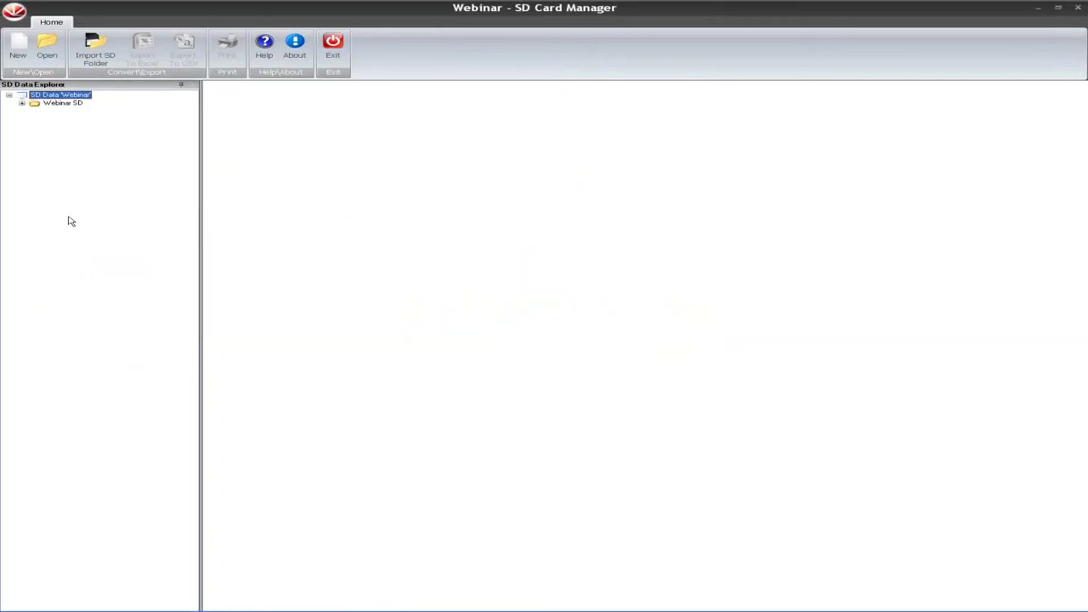
click(21, 103)
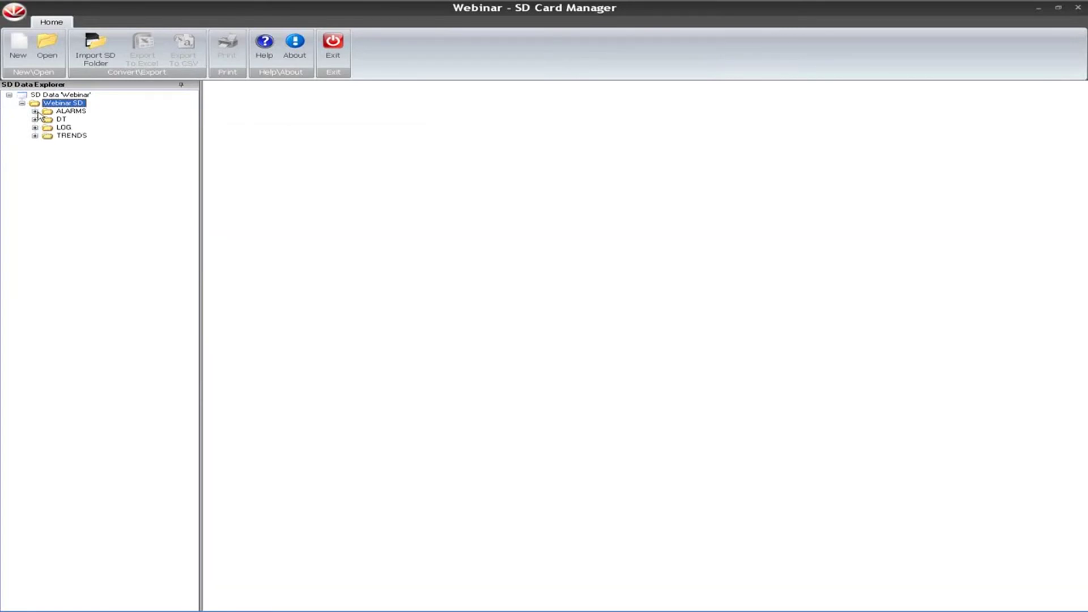
click(35, 119)
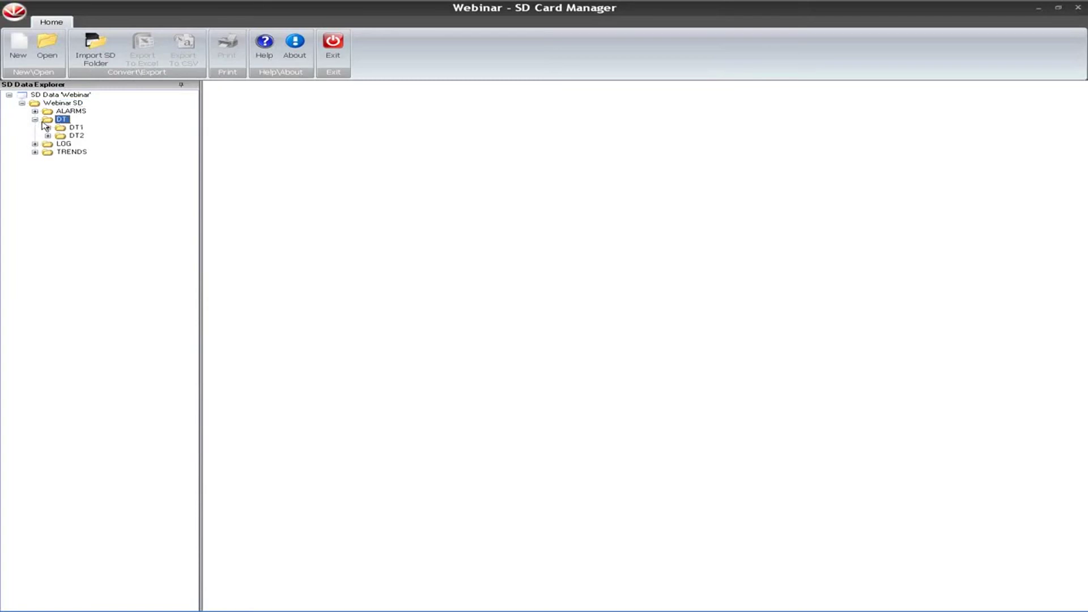
click(48, 129)
click(99, 138)
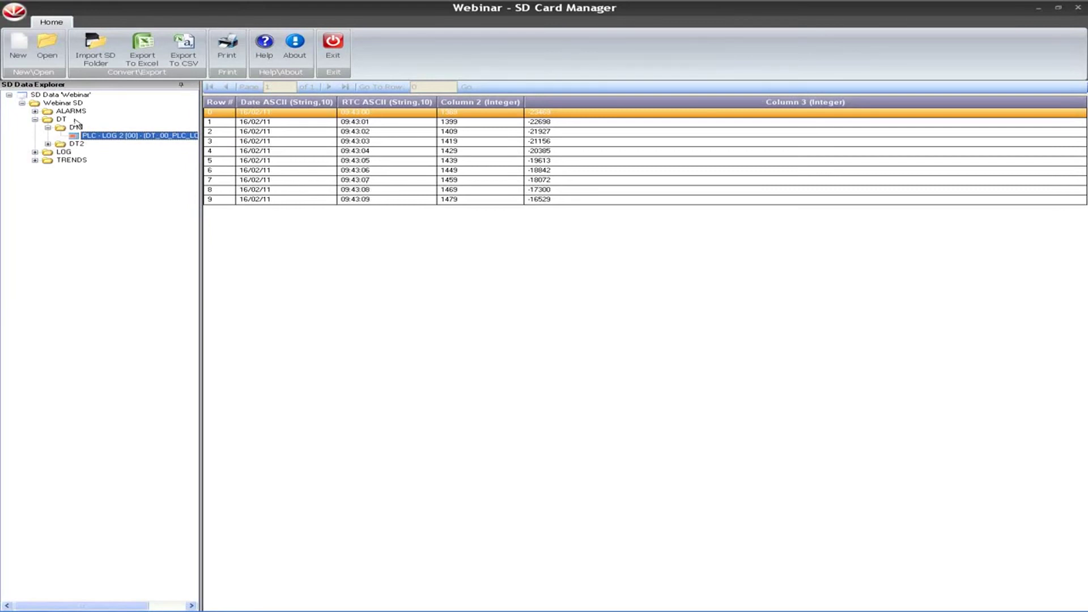
Collapse DT, show PLC - LOG 1 (UNILOG_1.usd) from LOG, then expand the ALARMS folder
click(34, 120)
double_click(64, 128)
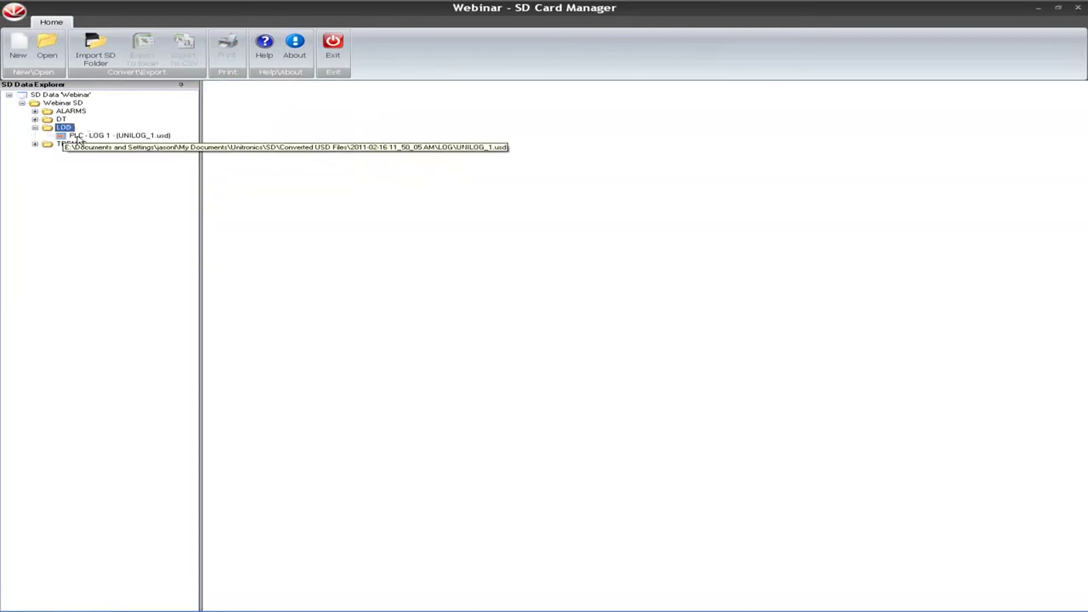
click(102, 138)
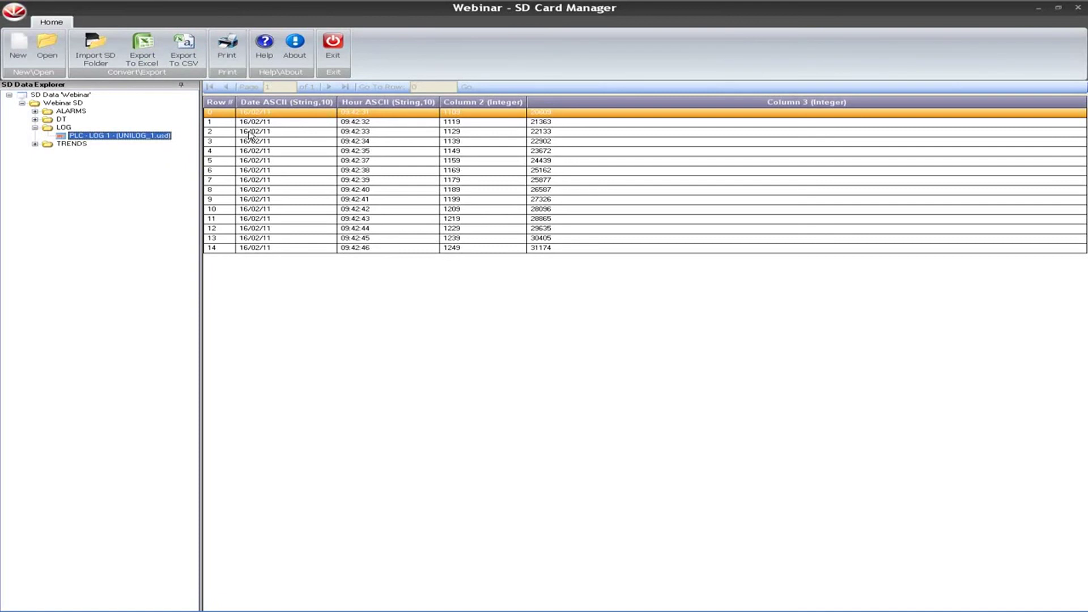
click(35, 112)
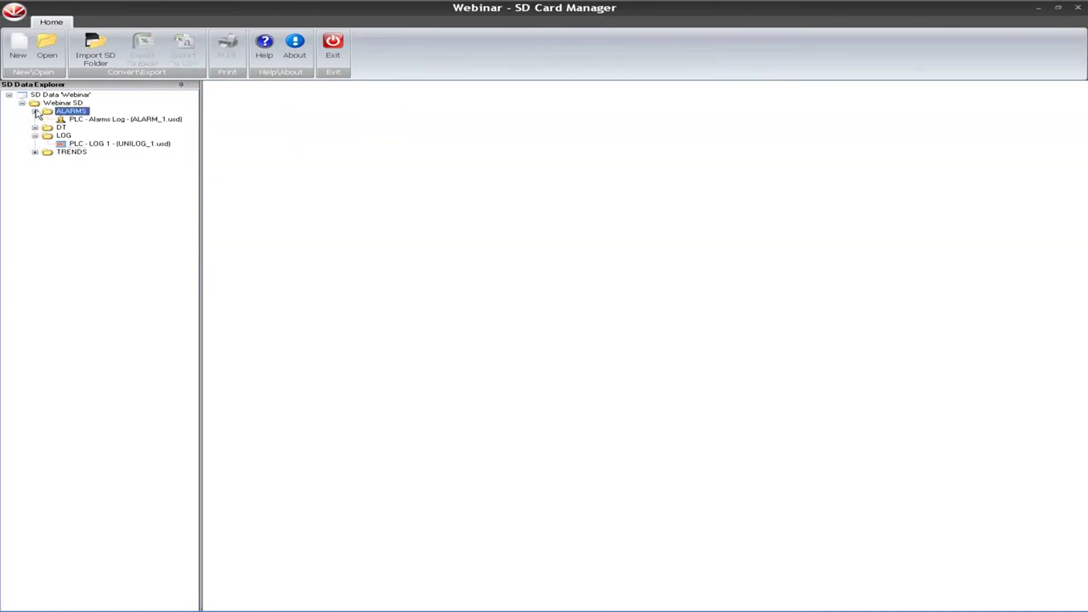
Show the PLC - Alarms Log (ALARM_1.usd) table, then expand TRENDS and TRENDS1
click(109, 120)
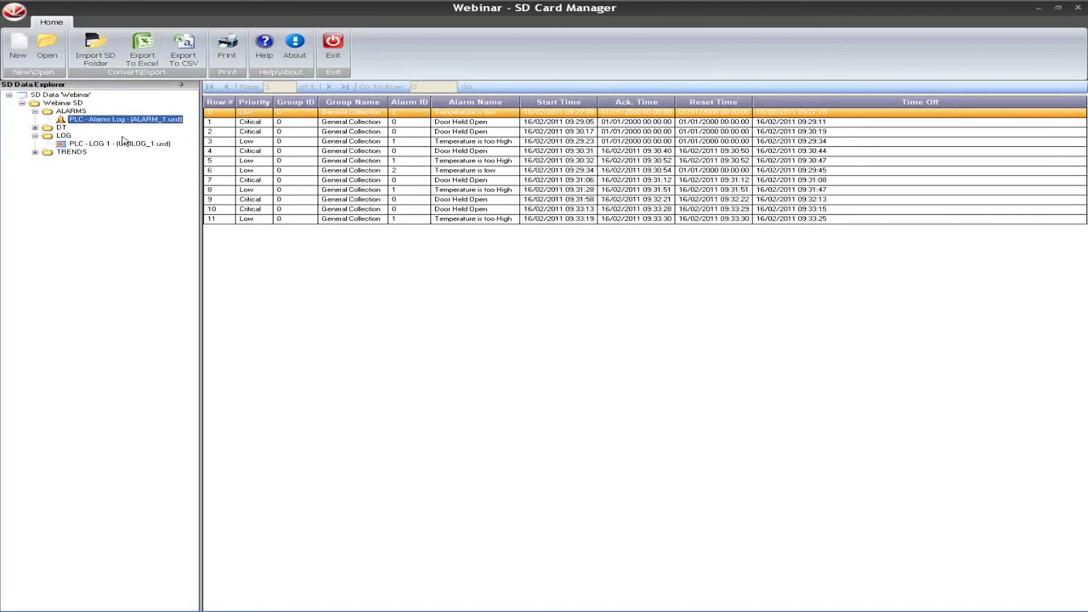
click(35, 152)
double_click(56, 161)
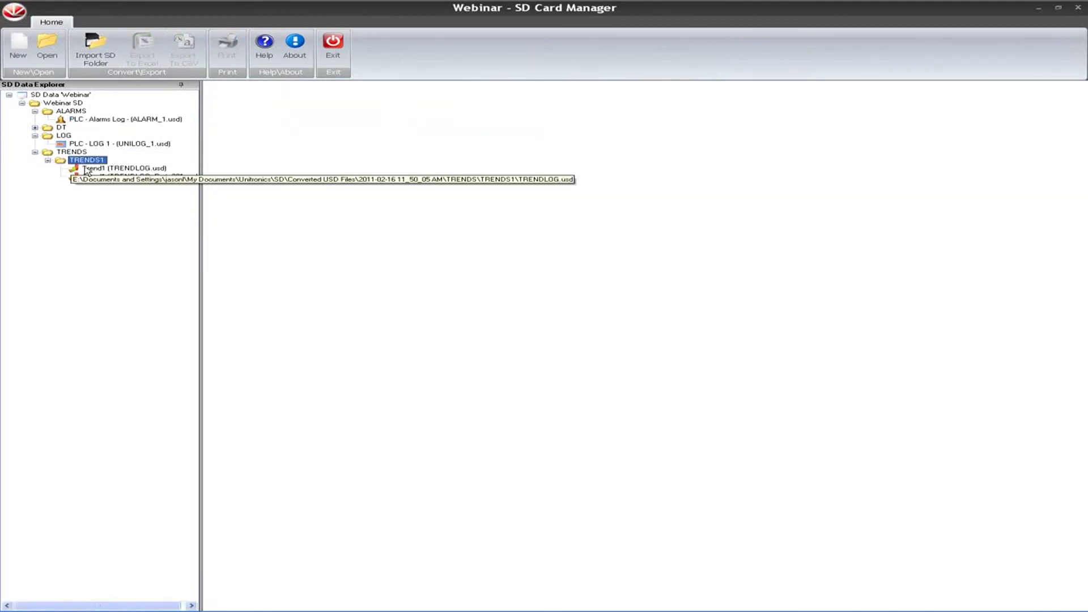
Chart Trend1 (TRENDLOG.usd) as a Curve1-Curve3 graph of 280 samples
click(85, 168)
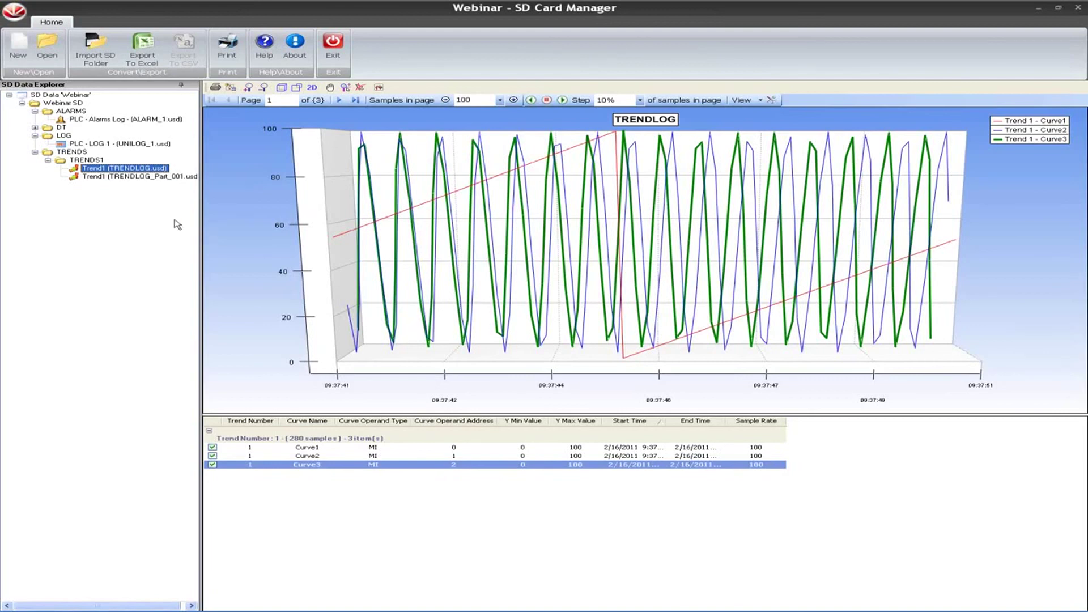
Chart the Trend1 (TRENDLOG_Part_001.usd) trend graph starting at 09:38:15
click(158, 177)
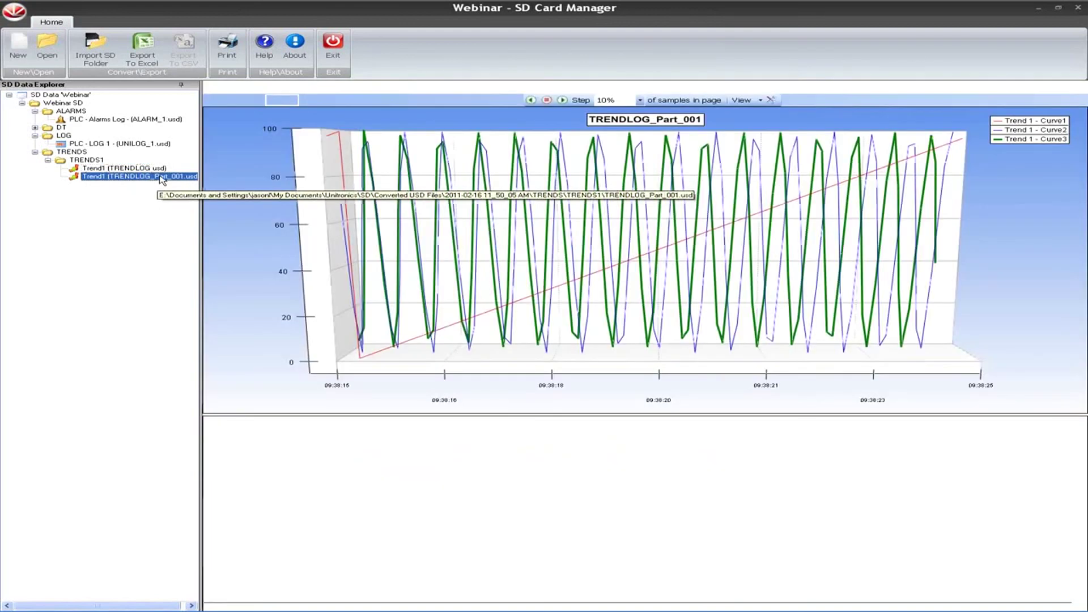